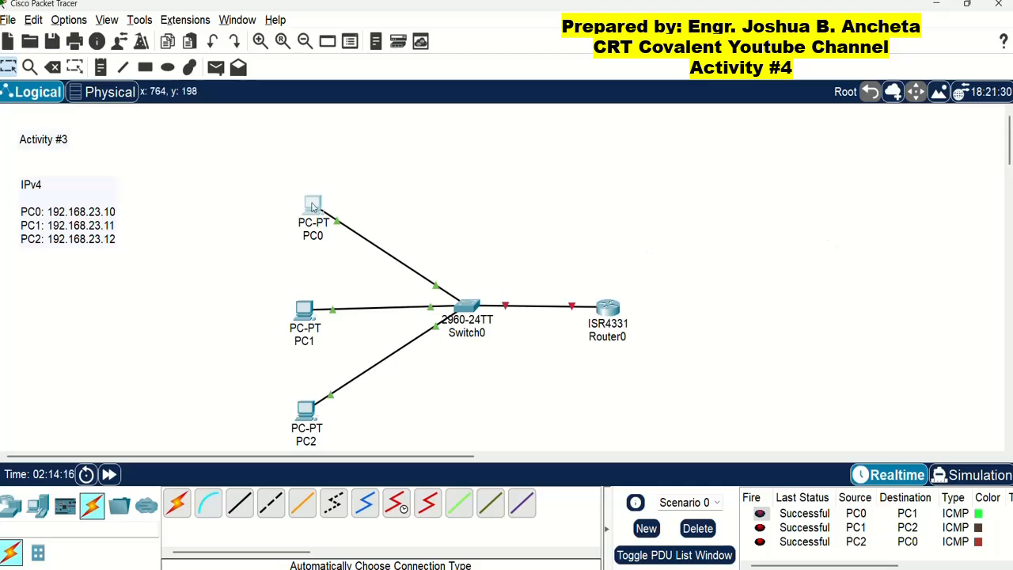
Step: Change the activity number in the workspace title note so it reads "Activity #4"
{"action": "double_click", "coordinate": [61, 139]}
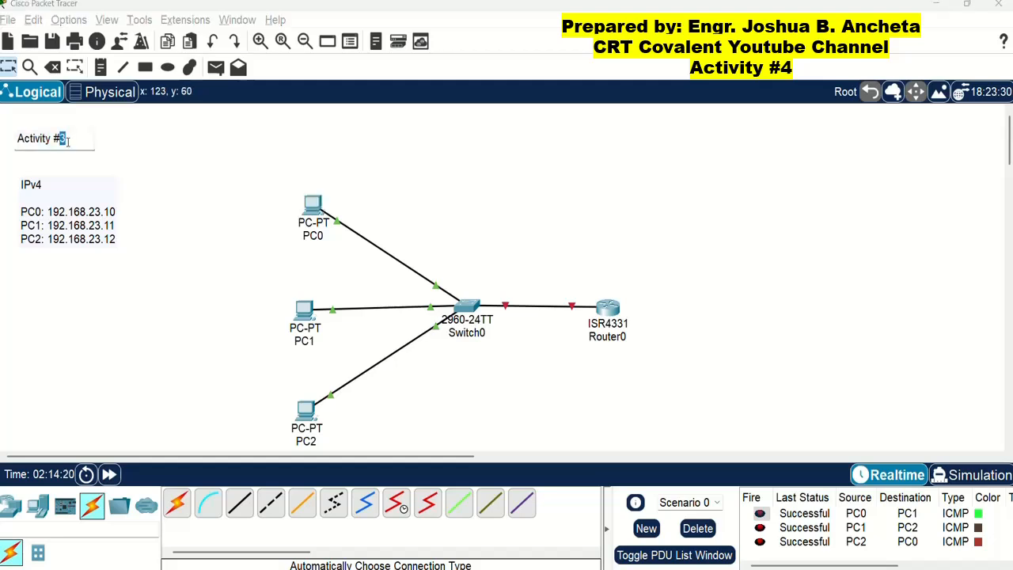
{"action": "type", "text": "4"}
{"action": "left_click", "coordinate": [70, 297]}
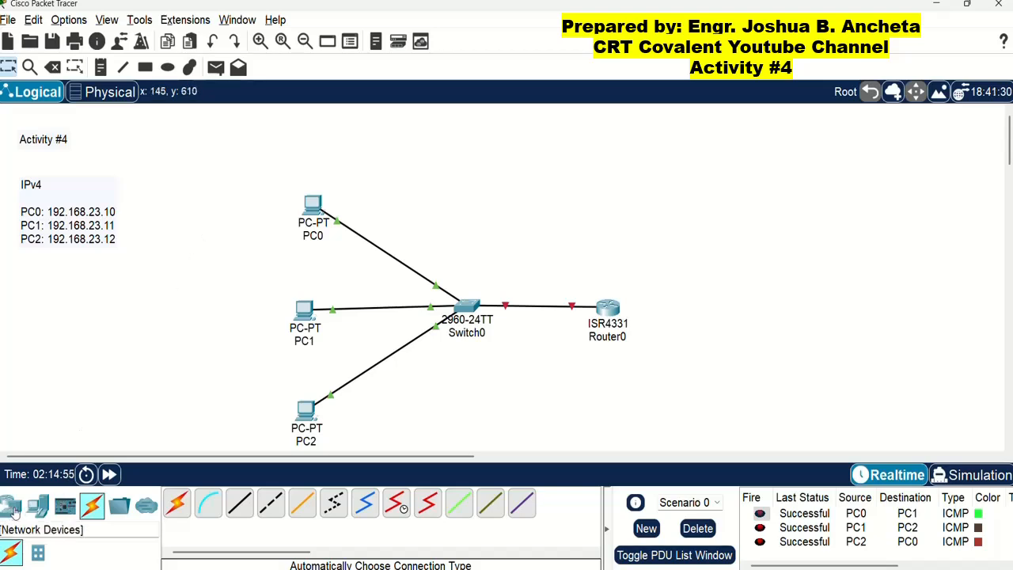
Step: Add a Server-PT end device to the workspace, up and to the left of PC0
{"action": "left_click", "coordinate": [38, 507]}
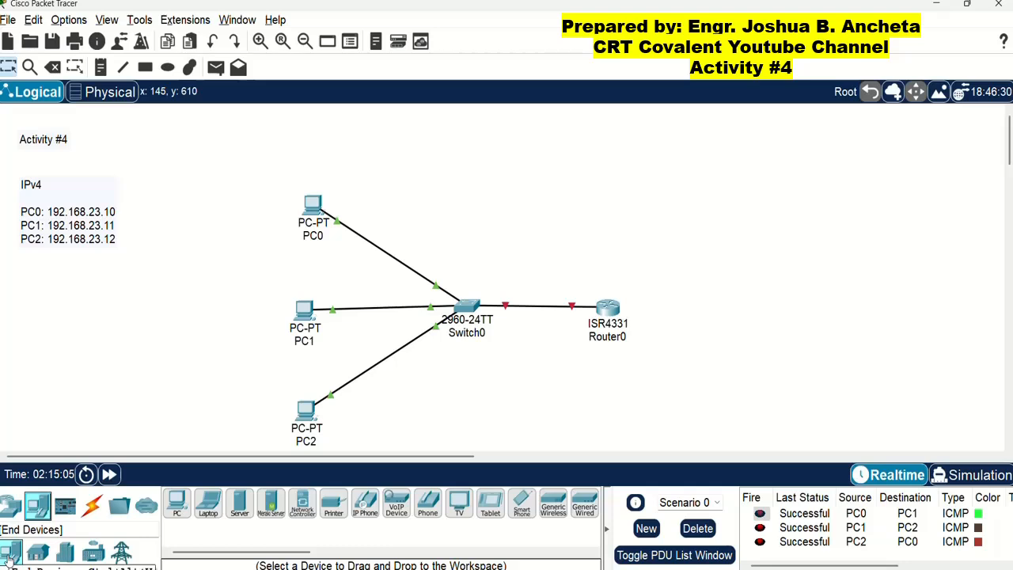
{"action": "left_click", "coordinate": [237, 506]}
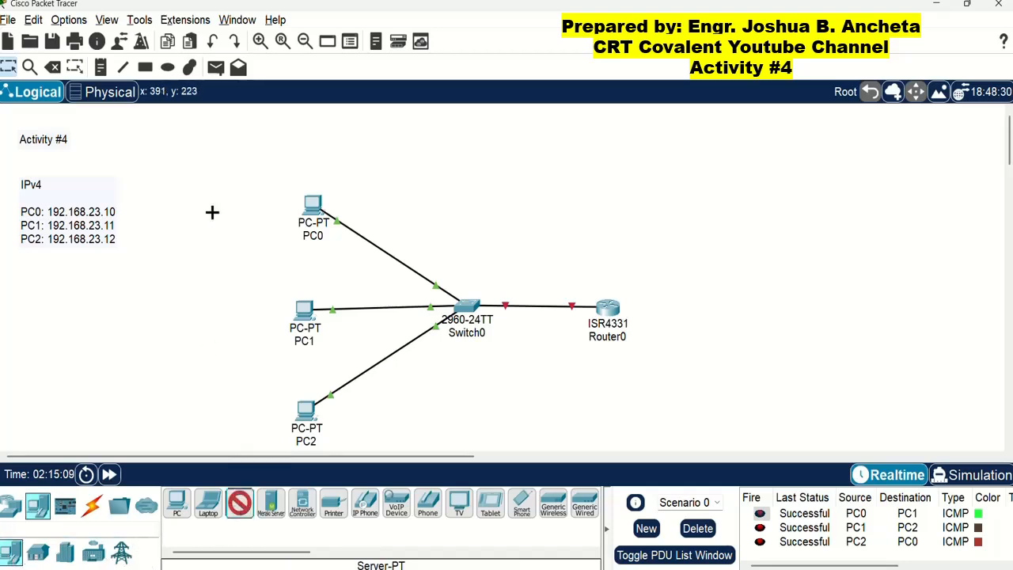
{"action": "left_click", "coordinate": [211, 160]}
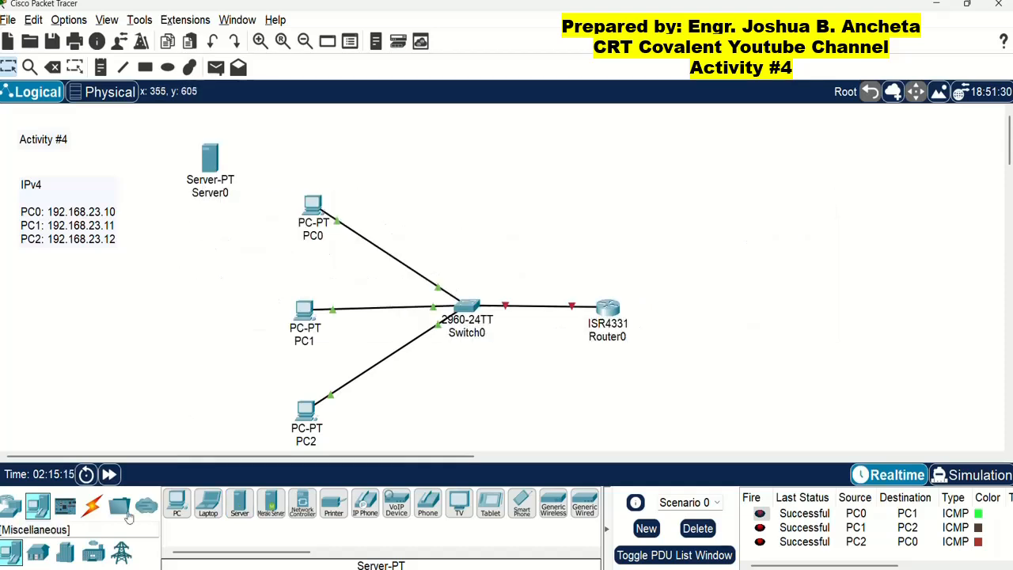
Step: Connect Server0 to Switch0 with an automatically chosen cable and move the server above the switch
{"action": "left_click", "coordinate": [93, 505]}
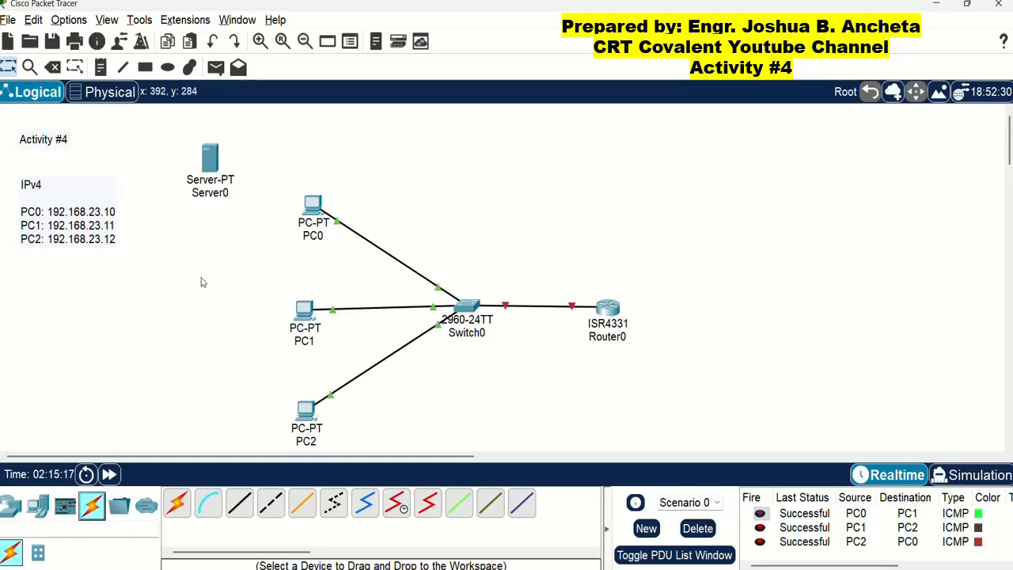
{"action": "left_click", "coordinate": [177, 503]}
{"action": "left_click", "coordinate": [210, 159]}
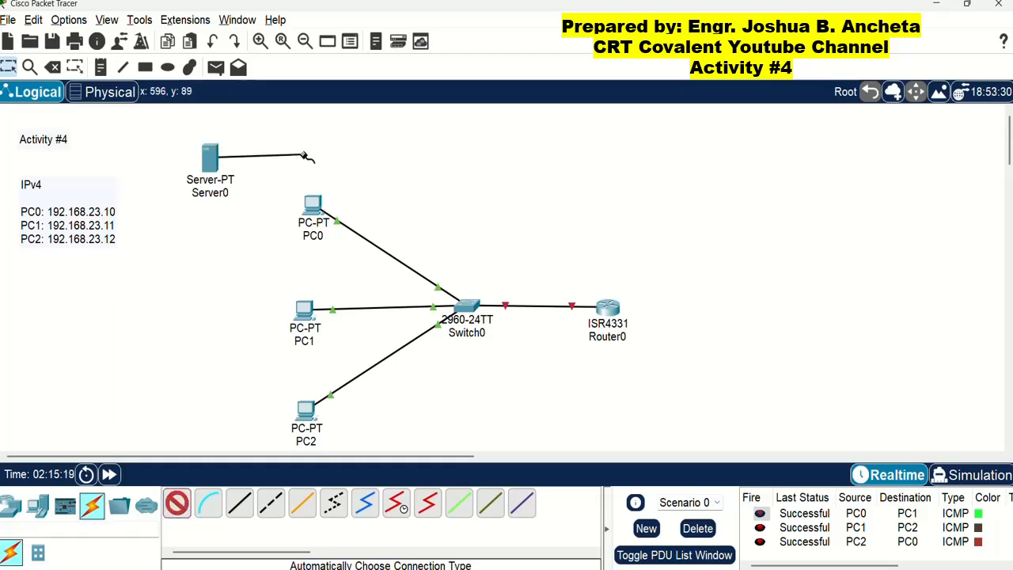
{"action": "left_click", "coordinate": [467, 307]}
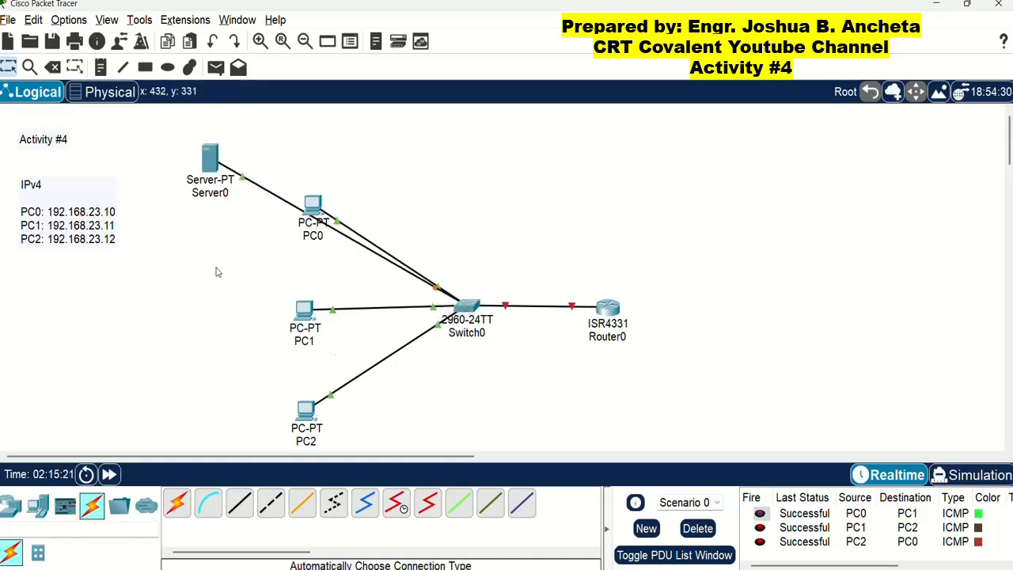
{"action": "left_click_drag", "start_coordinate": [210, 157], "coordinate": [483, 132]}
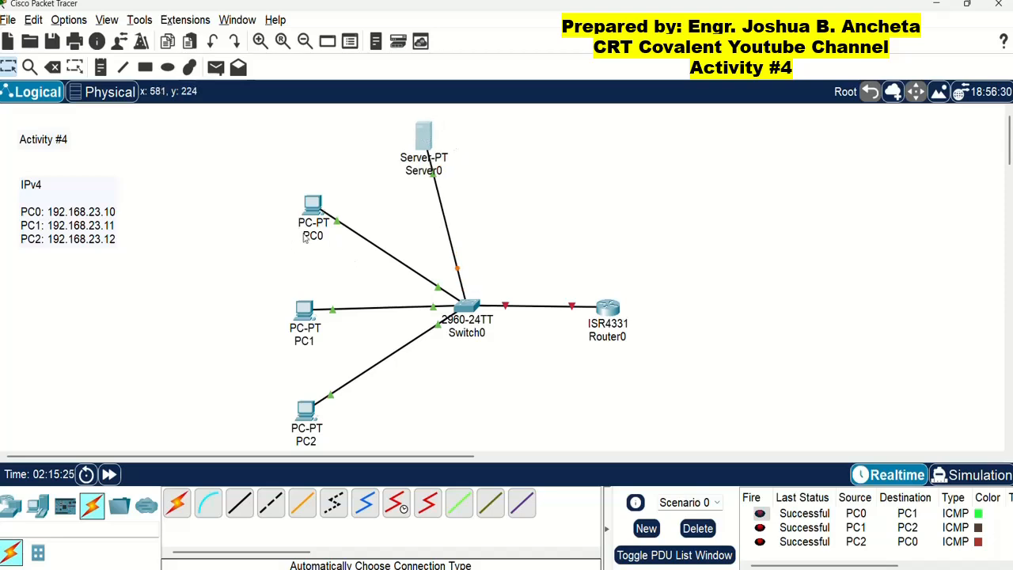
Step: Set PC0's IPv4 configuration on FastEthernet0 to DHCP and close its device window
{"action": "left_click", "coordinate": [314, 209]}
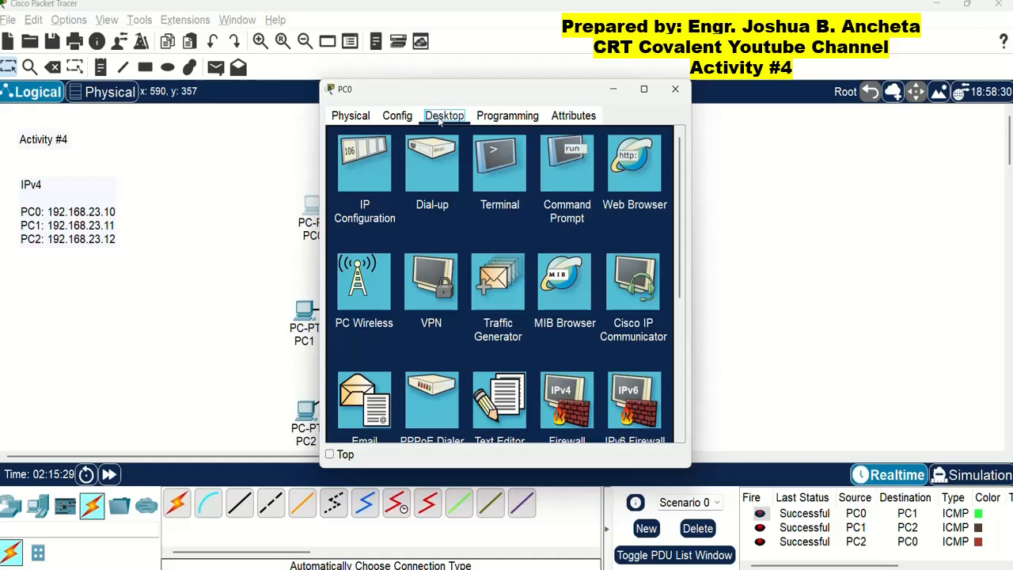
{"action": "left_click", "coordinate": [355, 167]}
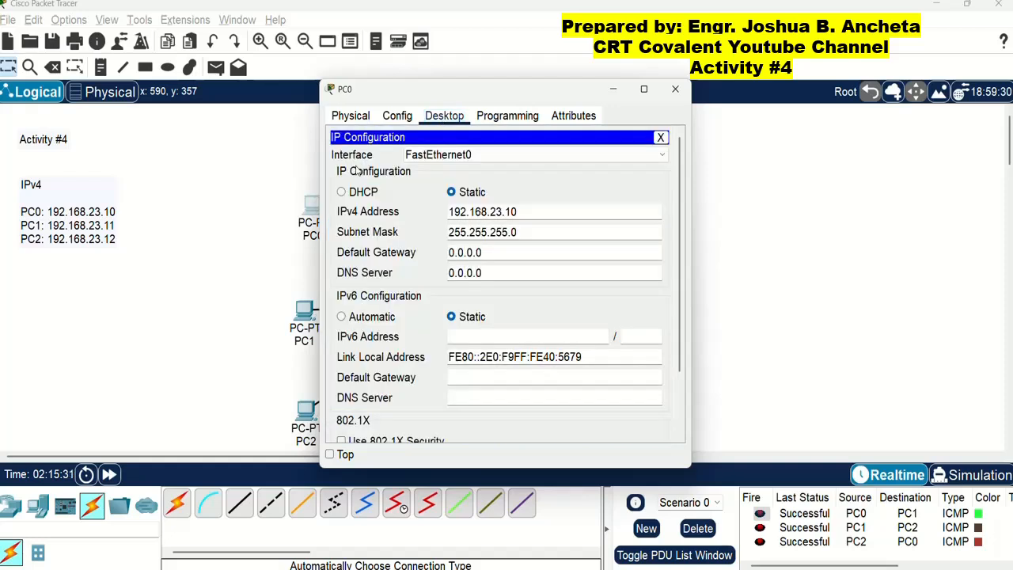
{"action": "left_click", "coordinate": [341, 193]}
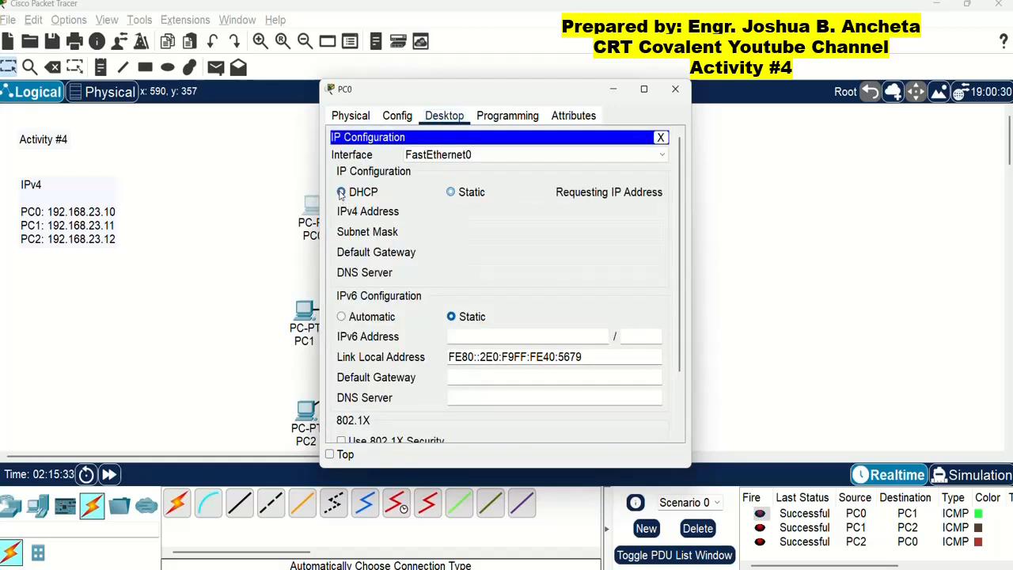
{"action": "left_click", "coordinate": [675, 89]}
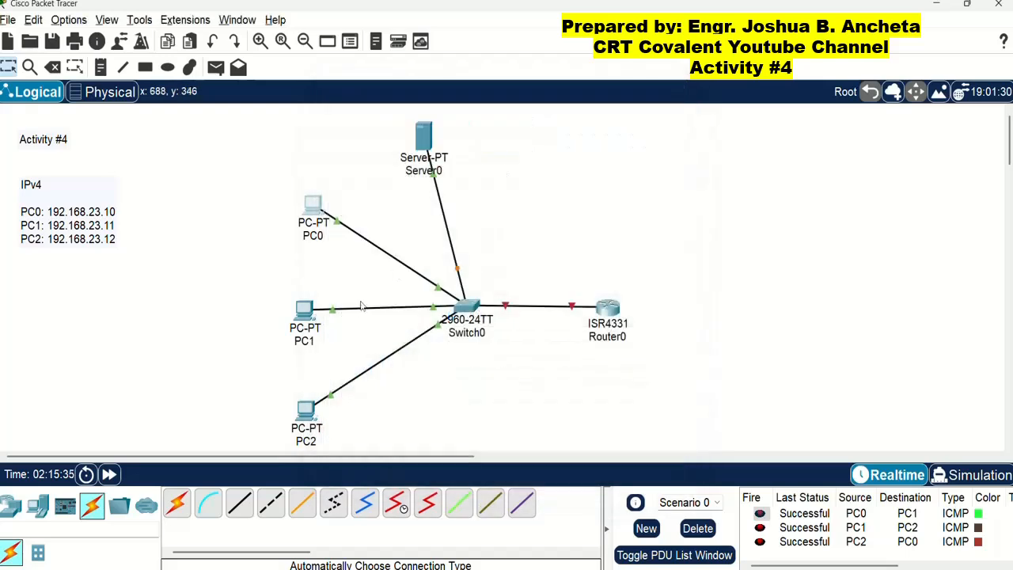
Step: Set PC1's IPv4 configuration on FastEthernet0 to DHCP and close its device window
{"action": "left_click", "coordinate": [306, 311]}
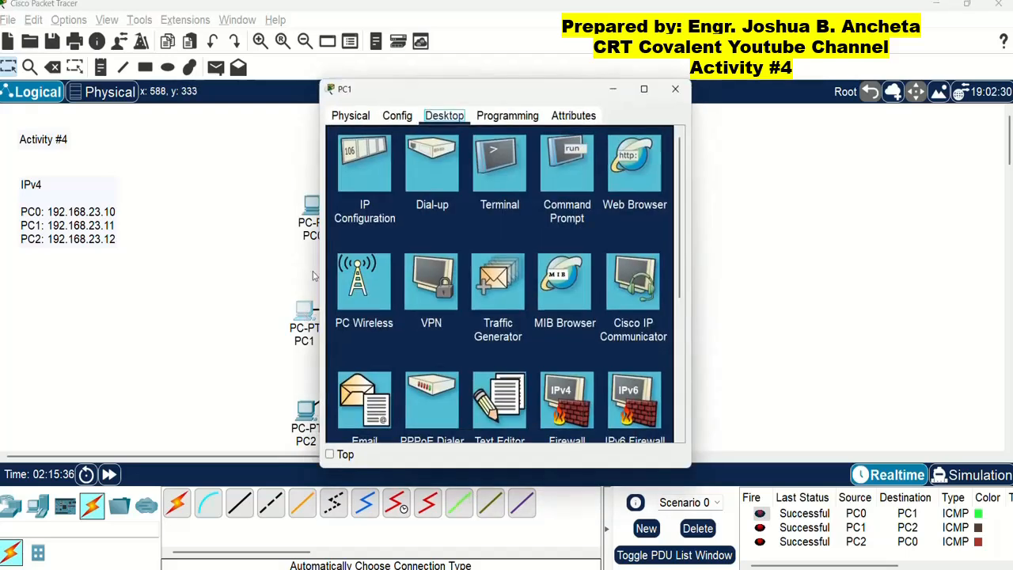
{"action": "left_click", "coordinate": [363, 158]}
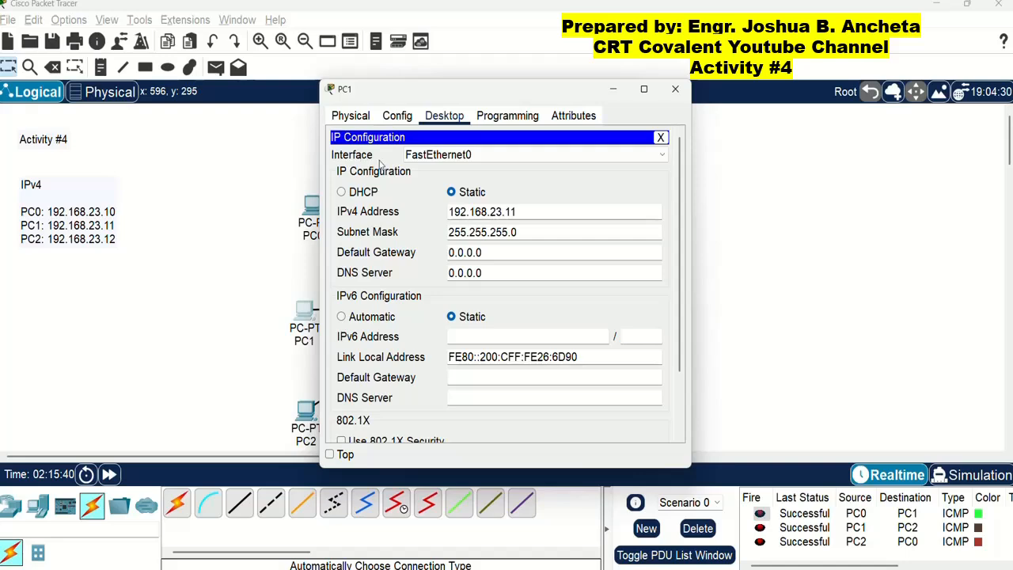
{"action": "left_click", "coordinate": [341, 193]}
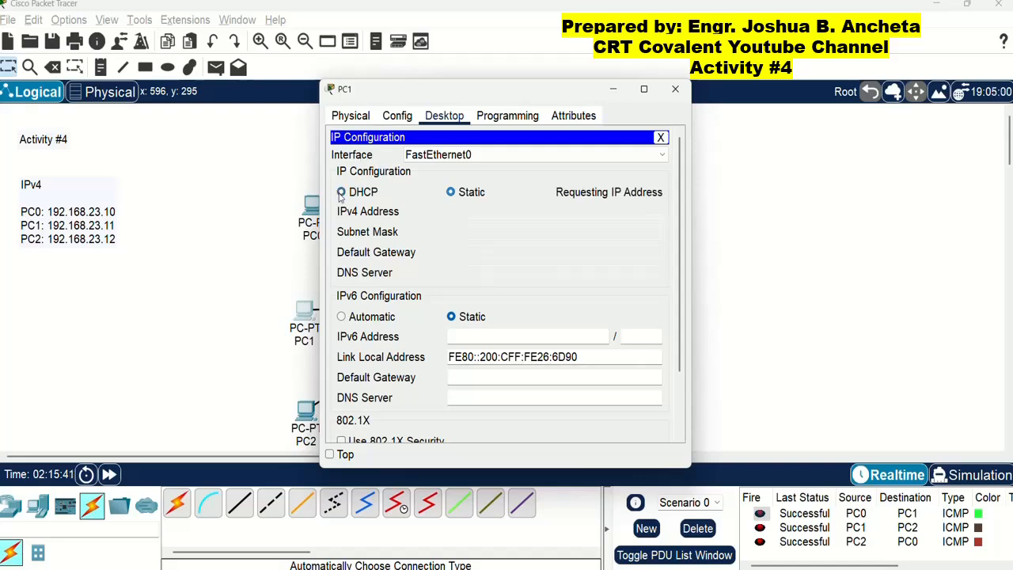
{"action": "left_click", "coordinate": [676, 89]}
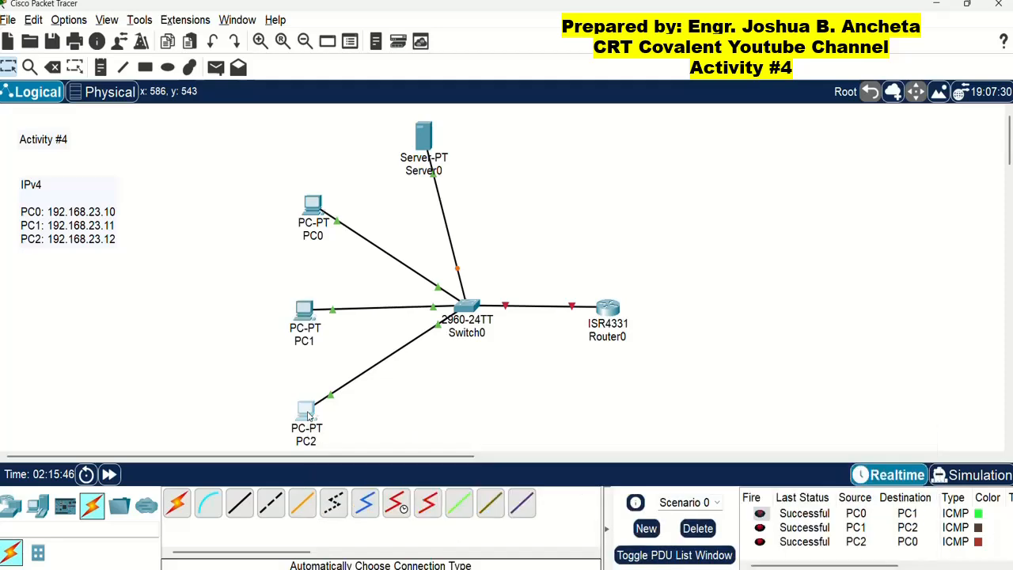
Step: Set PC2's IPv4 configuration on FastEthernet0 to DHCP and close its device window
{"action": "left_click", "coordinate": [307, 414]}
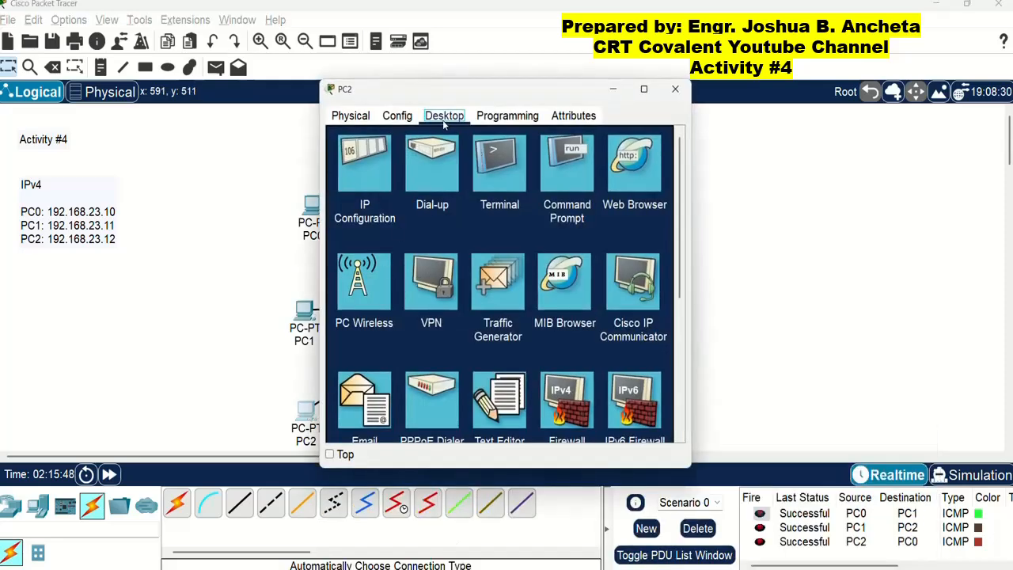
{"action": "left_click_drag", "start_coordinate": [462, 89], "coordinate": [625, 66]}
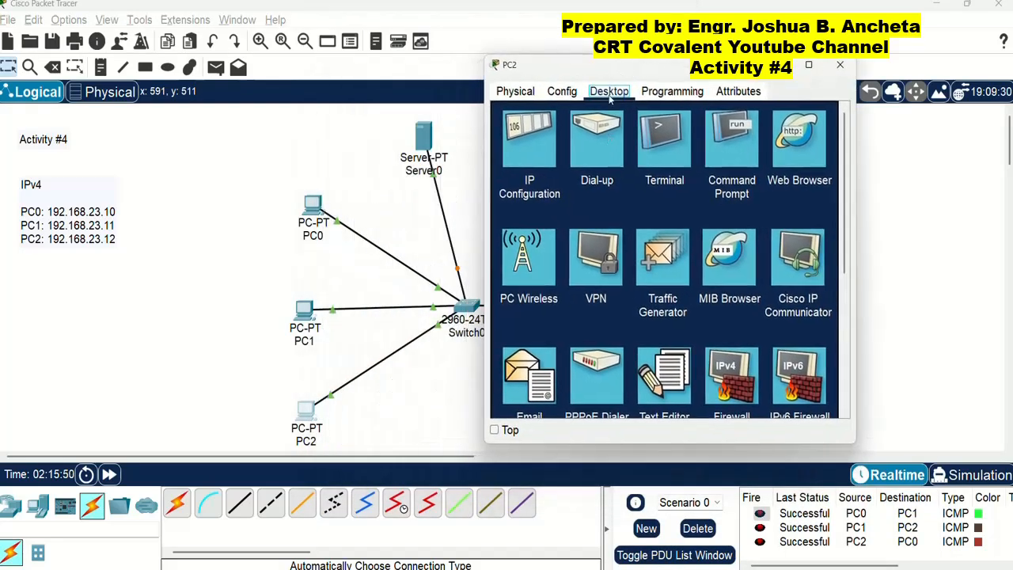
{"action": "left_click", "coordinate": [525, 147]}
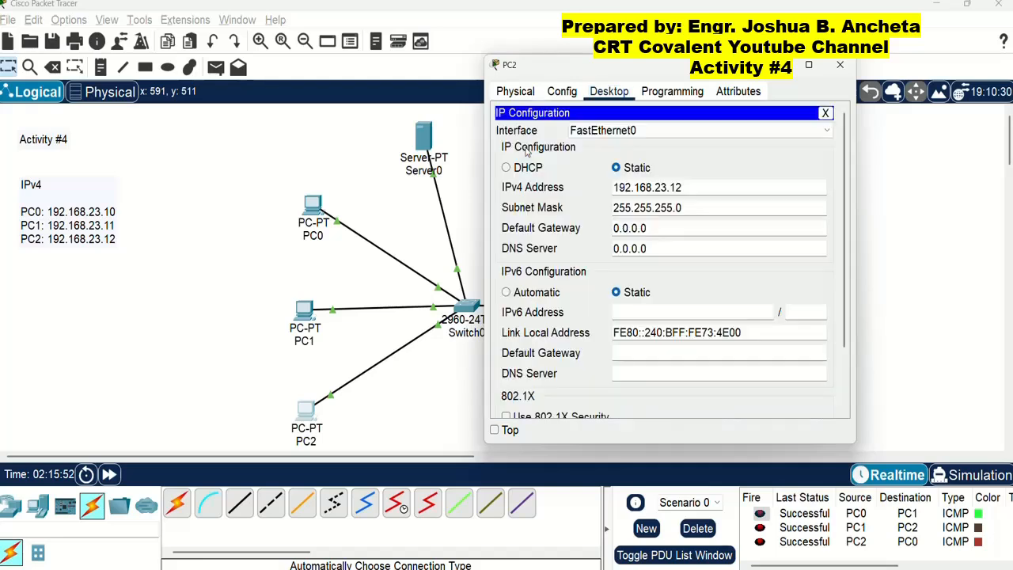
{"action": "left_click", "coordinate": [511, 168]}
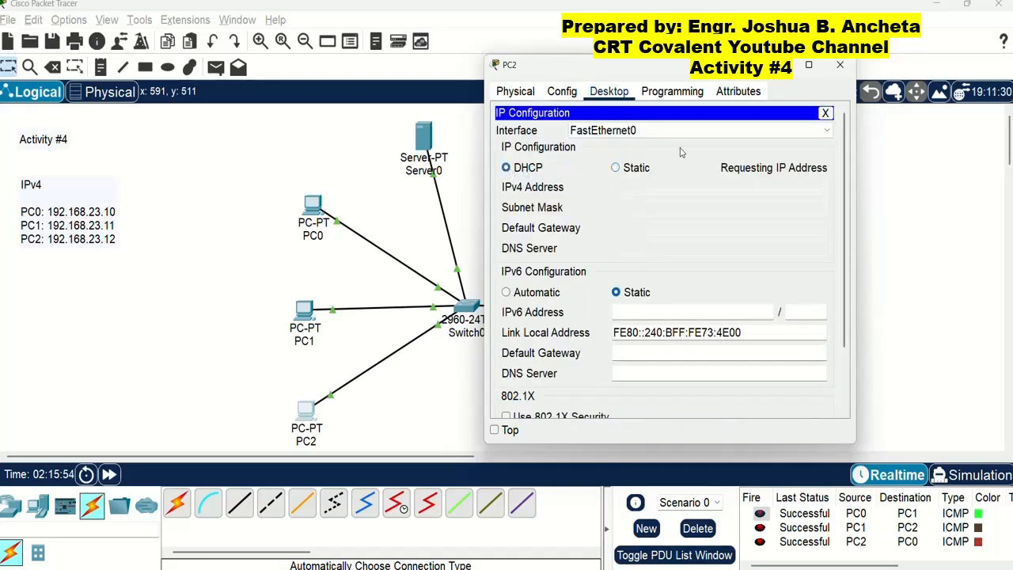
{"action": "left_click", "coordinate": [842, 67]}
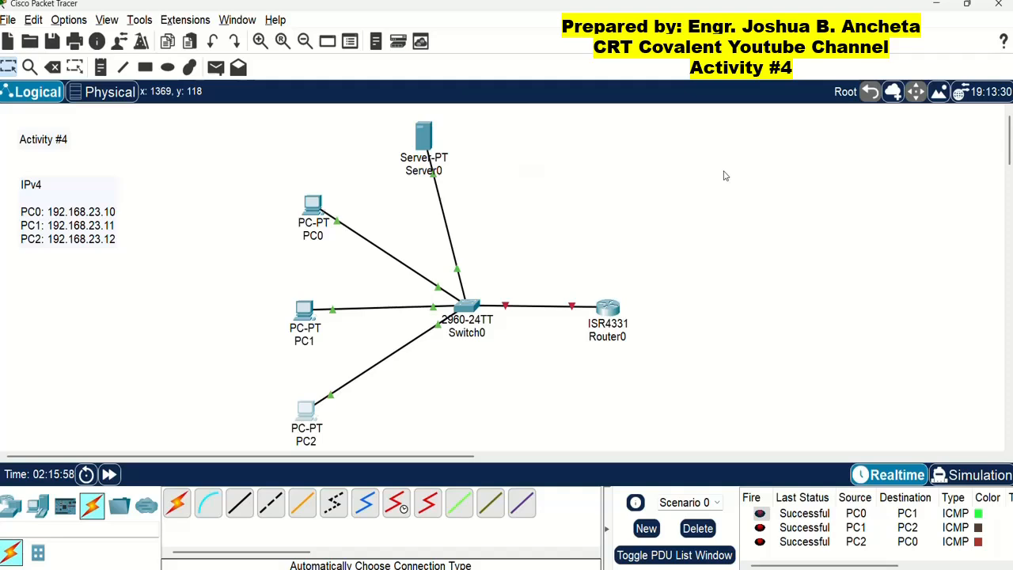
Step: Check PC0's DHCP-assigned address, switch its IPv4 configuration back to Static, and leave the address and subnet mask blank
{"action": "left_click", "coordinate": [321, 207]}
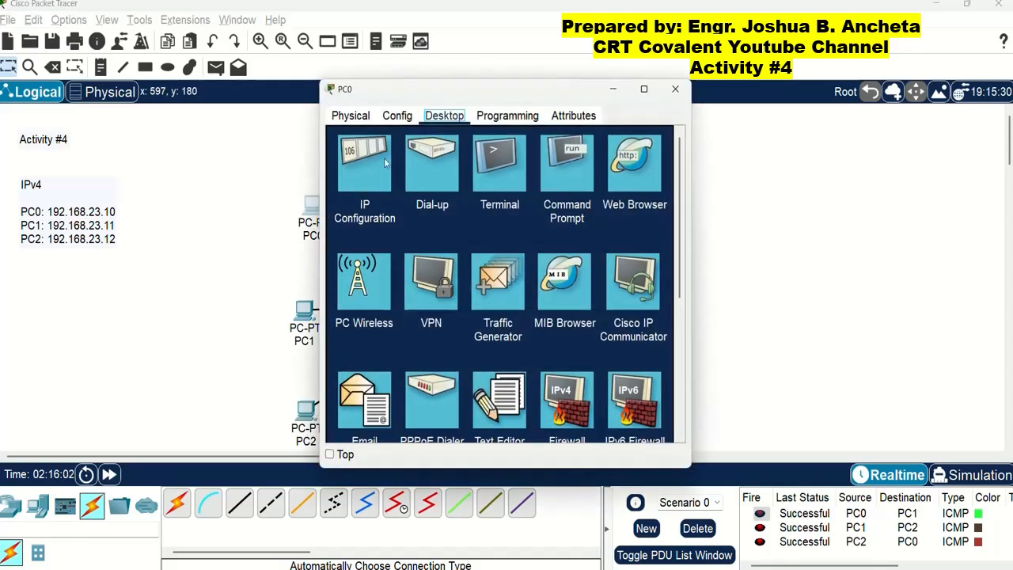
{"action": "left_click", "coordinate": [360, 154]}
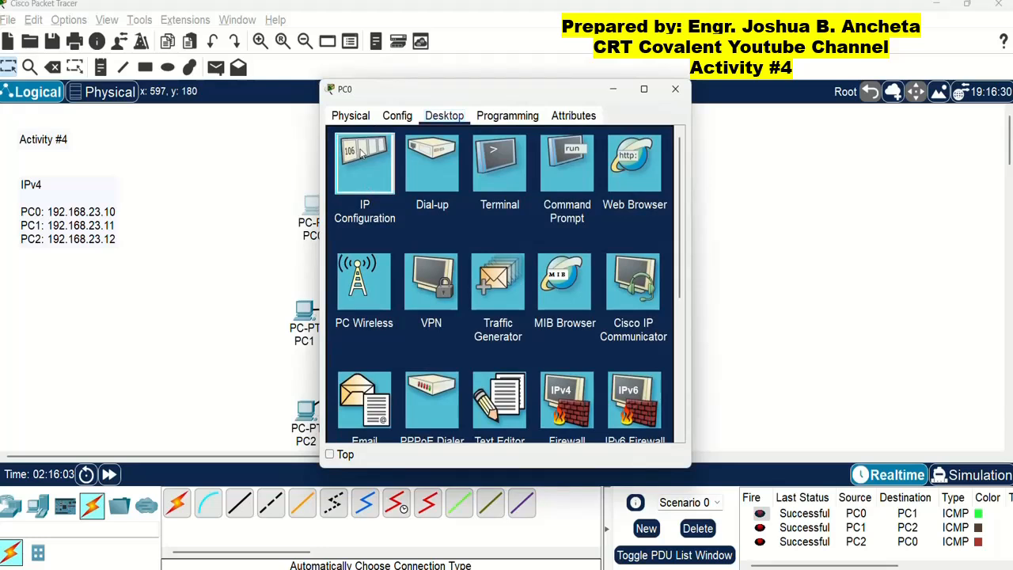
{"action": "left_click_drag", "start_coordinate": [388, 102], "coordinate": [529, 93]}
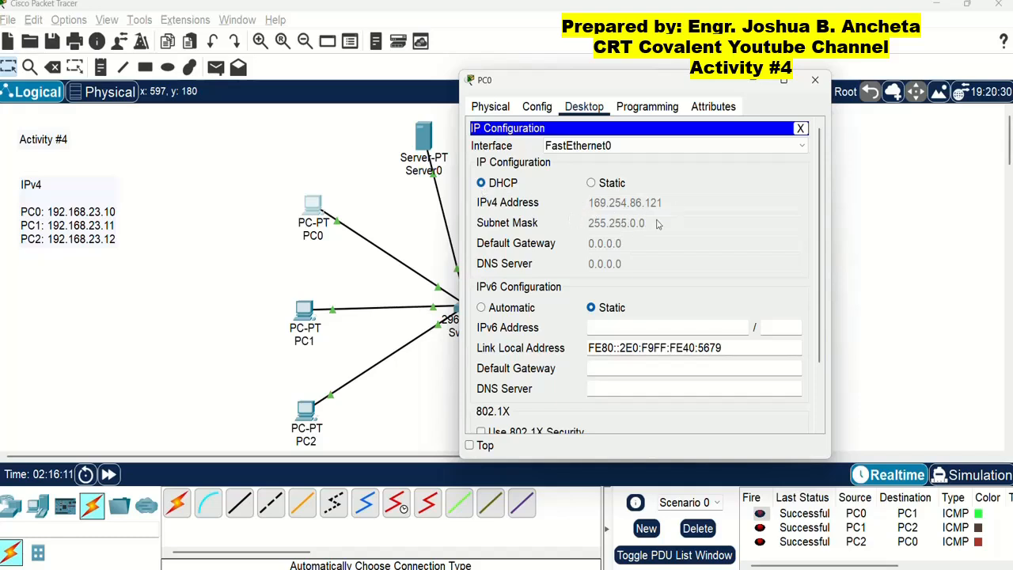
{"action": "left_click", "coordinate": [591, 184]}
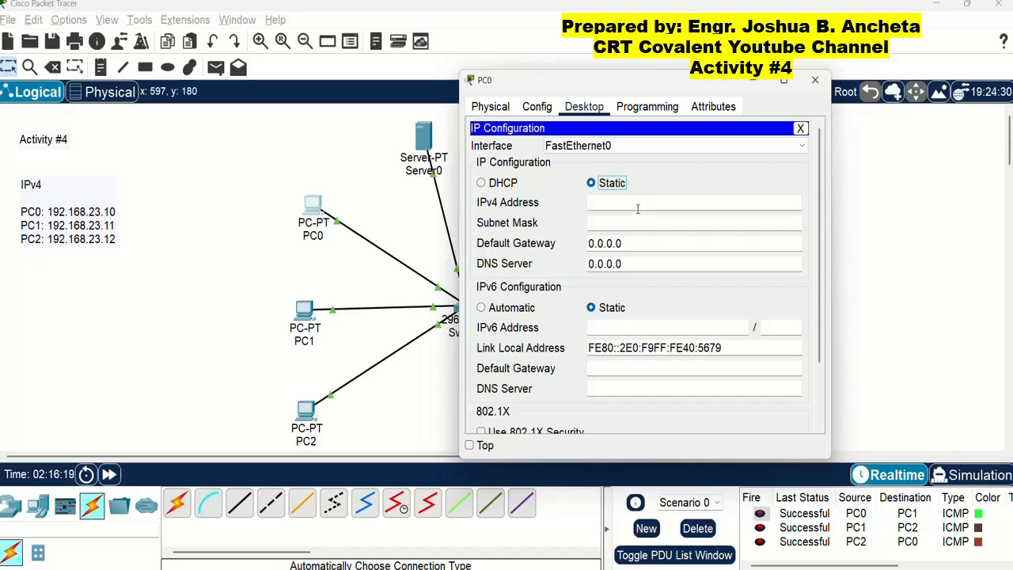
{"action": "left_click", "coordinate": [815, 80]}
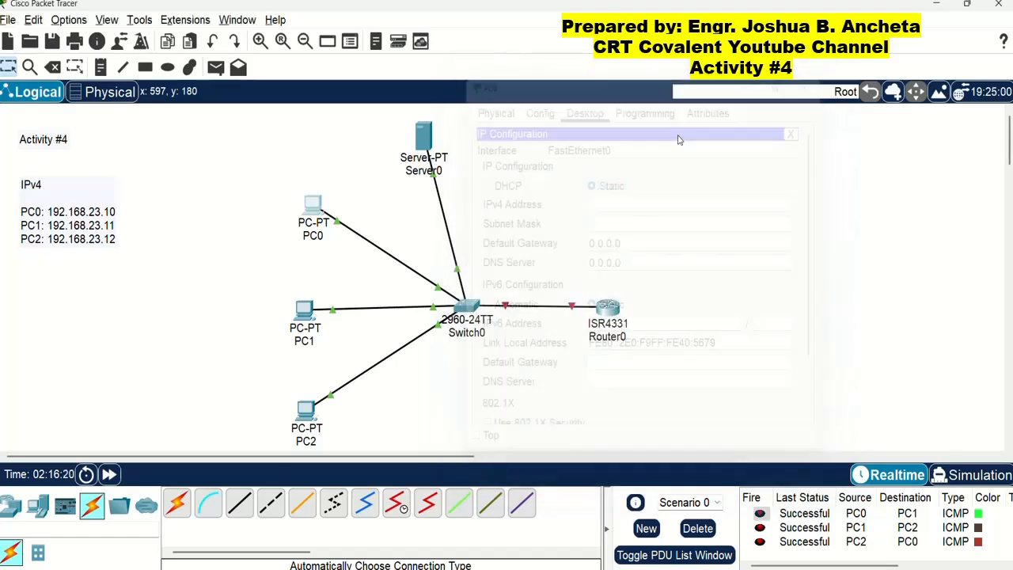
Step: Switch PC1's IPv4 configuration back to Static, leaving its address and subnet mask blank
{"action": "left_click", "coordinate": [308, 307]}
{"action": "left_click", "coordinate": [362, 160]}
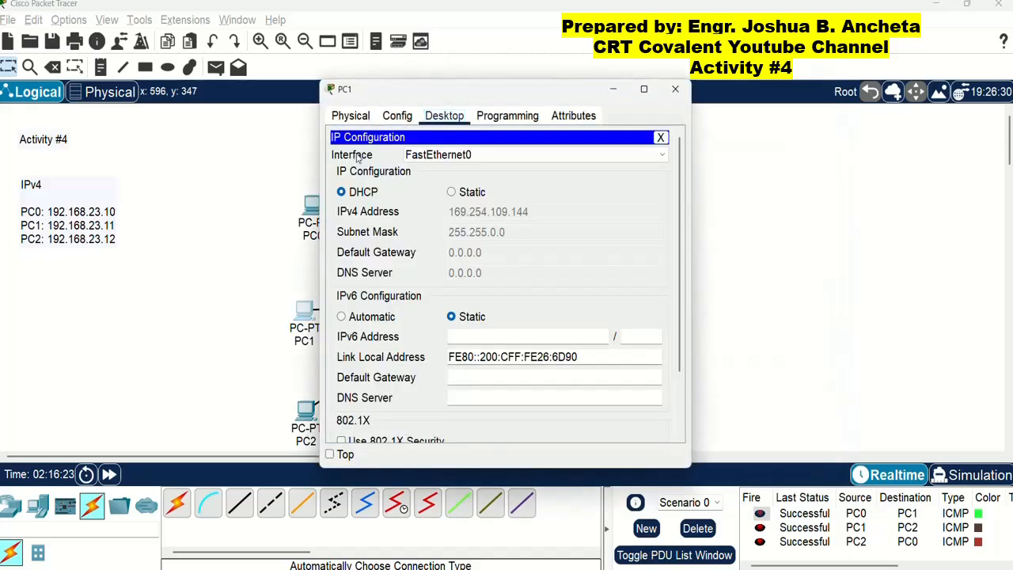
{"action": "left_click", "coordinate": [452, 192]}
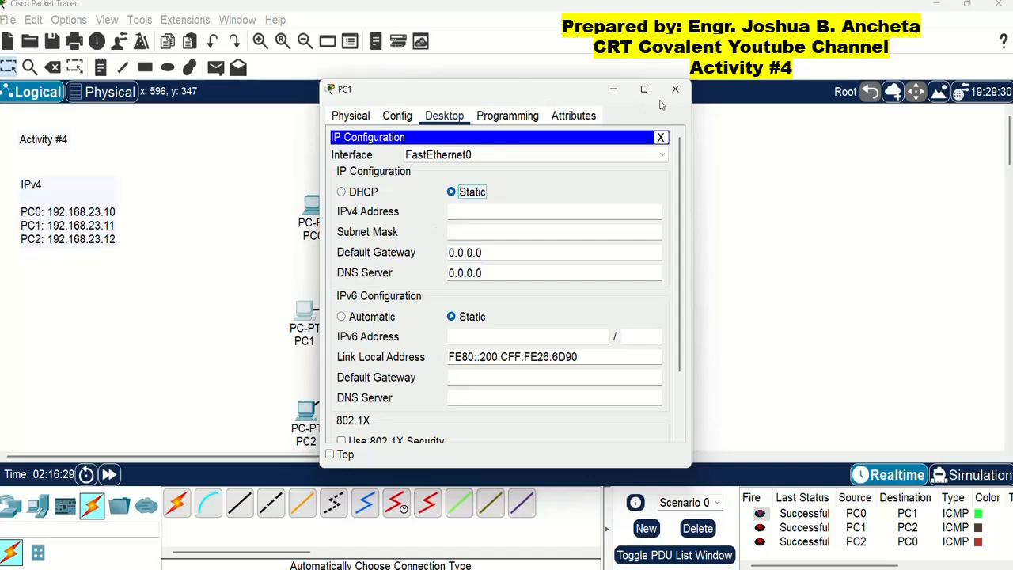
{"action": "left_click", "coordinate": [685, 93]}
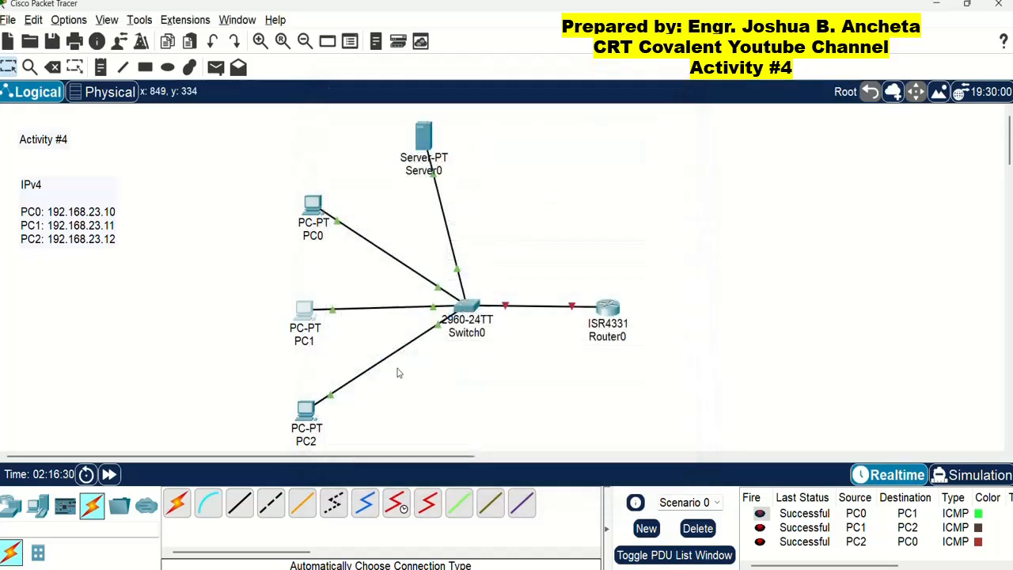
Step: Switch PC2's IPv4 configuration back to Static, leaving its address and subnet mask blank
{"action": "left_click", "coordinate": [305, 410]}
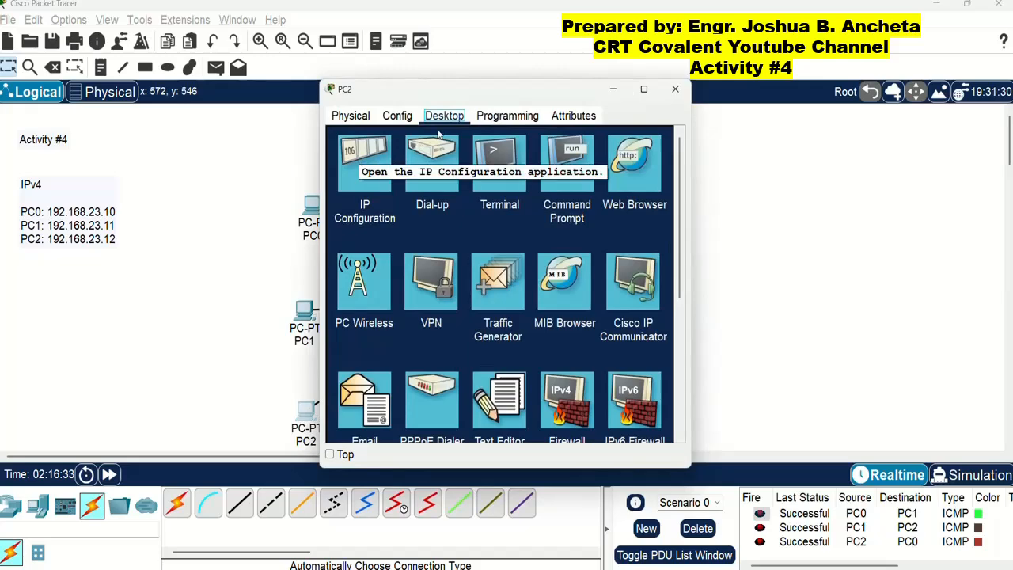
{"action": "left_click", "coordinate": [366, 157]}
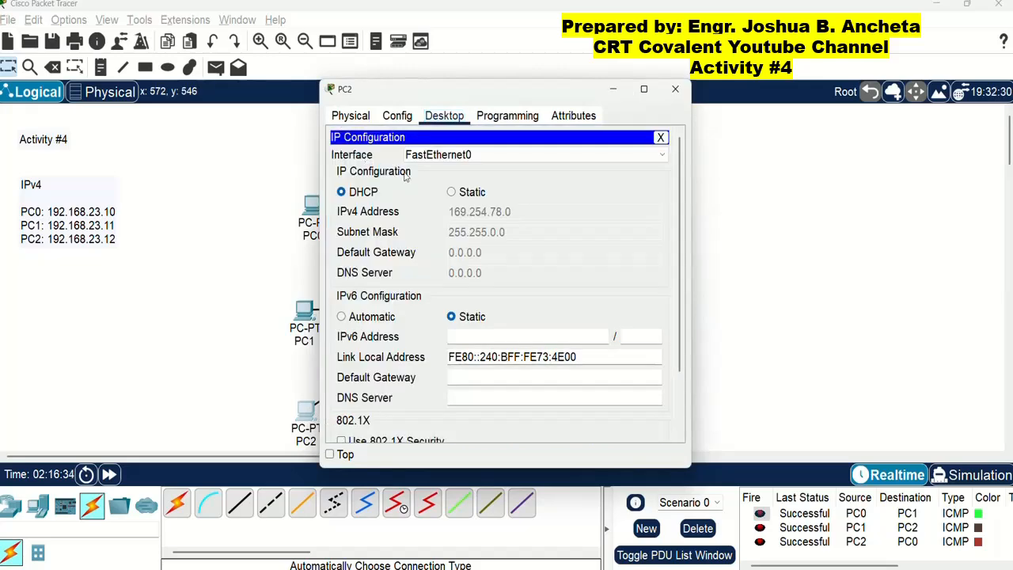
{"action": "left_click", "coordinate": [452, 191]}
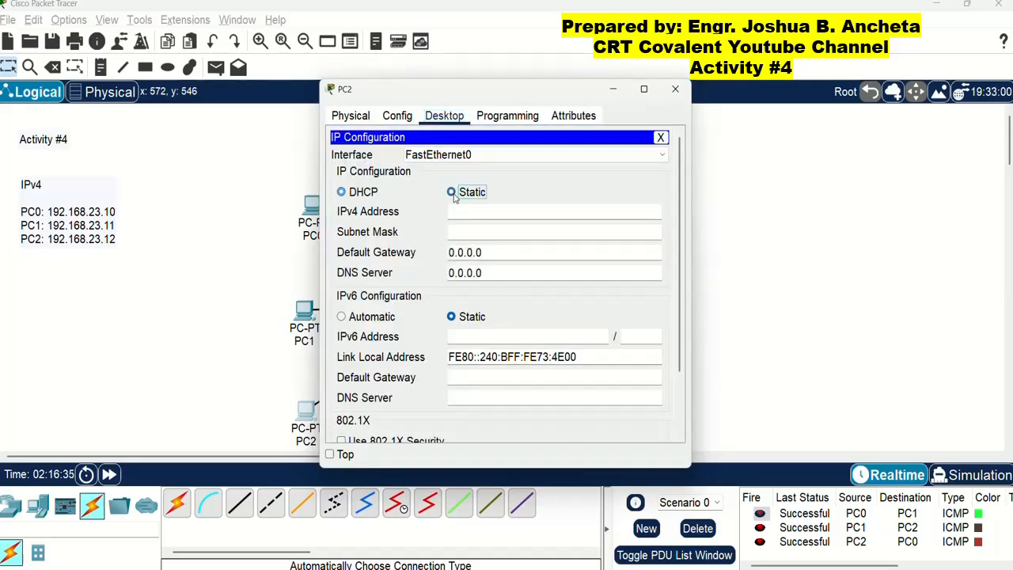
{"action": "left_click", "coordinate": [675, 88]}
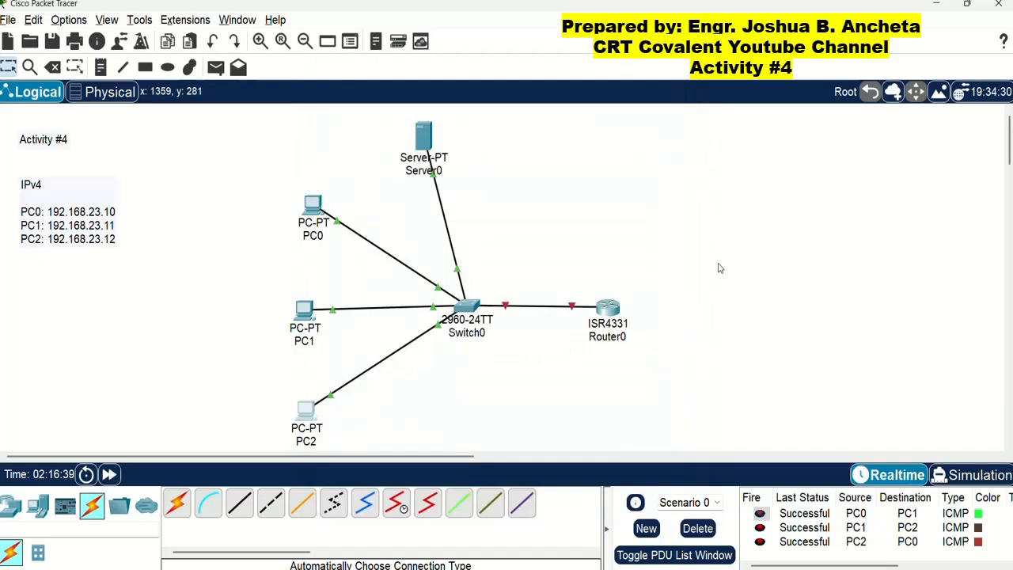
{"action": "left_click", "coordinate": [428, 140]}
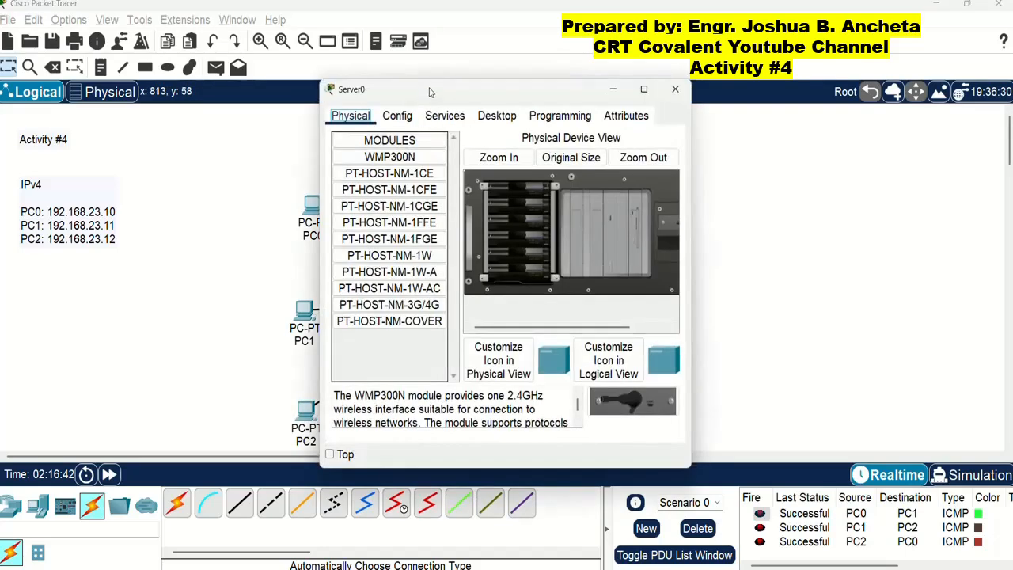
{"action": "left_click_drag", "start_coordinate": [431, 94], "coordinate": [627, 110]}
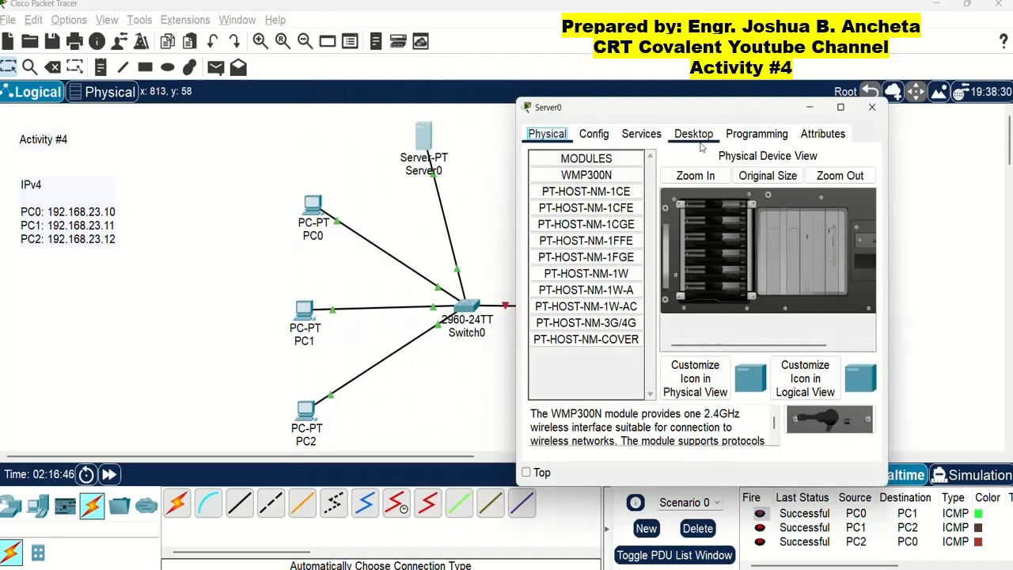
{"action": "left_click_drag", "start_coordinate": [673, 116], "coordinate": [750, 132]}
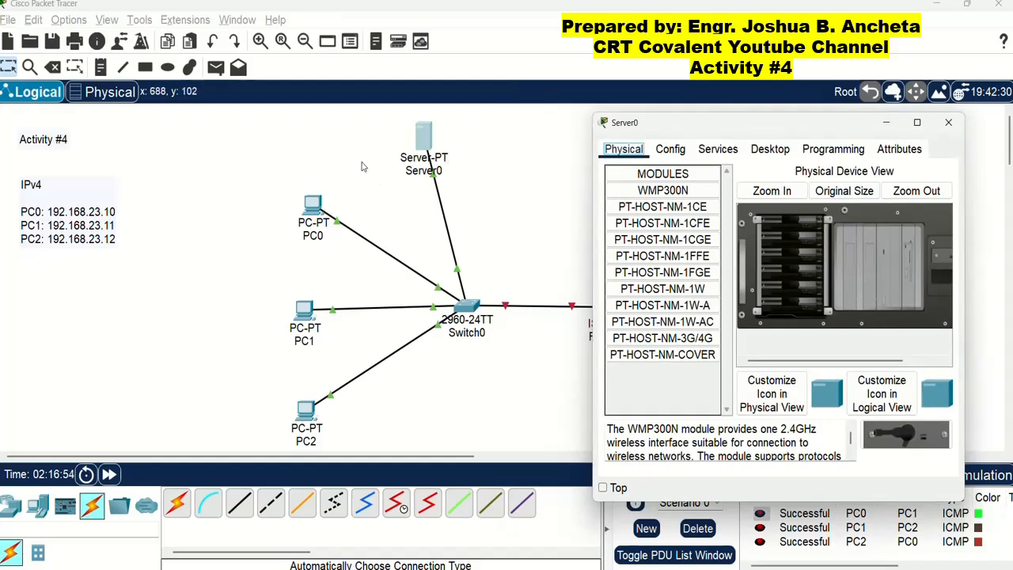
{"action": "left_click", "coordinate": [948, 122]}
Step: Place a text note reading 192.168.23.2 beside Server0 in the topology
{"action": "left_click", "coordinate": [101, 68]}
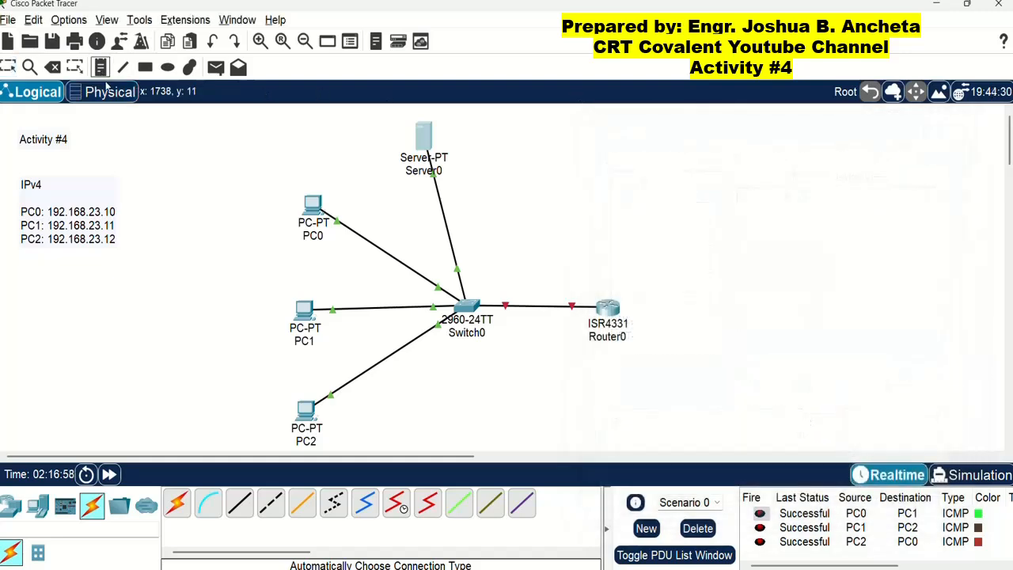
{"action": "left_click", "coordinate": [446, 133]}
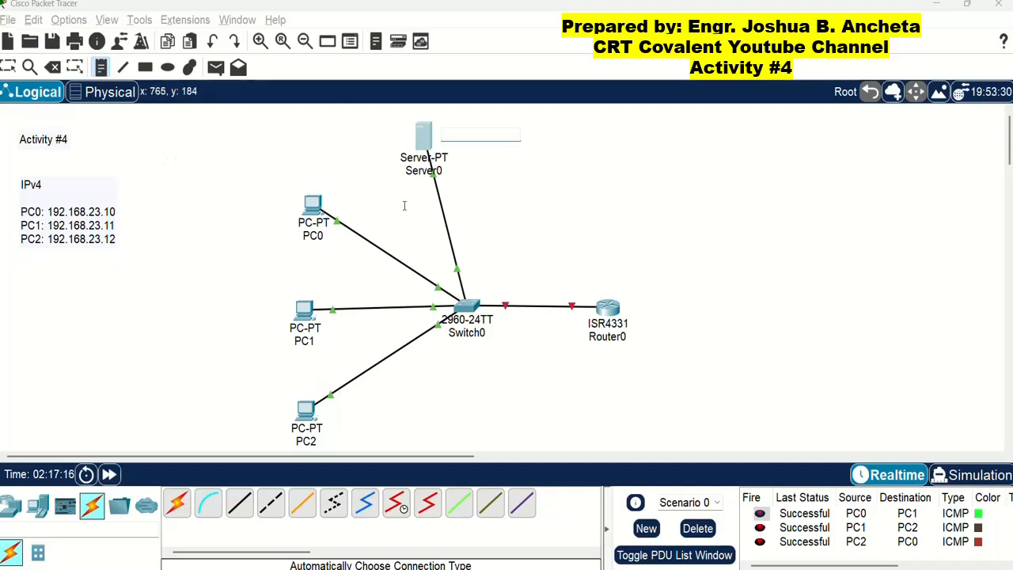
{"action": "type", "text": "192.168.23."}
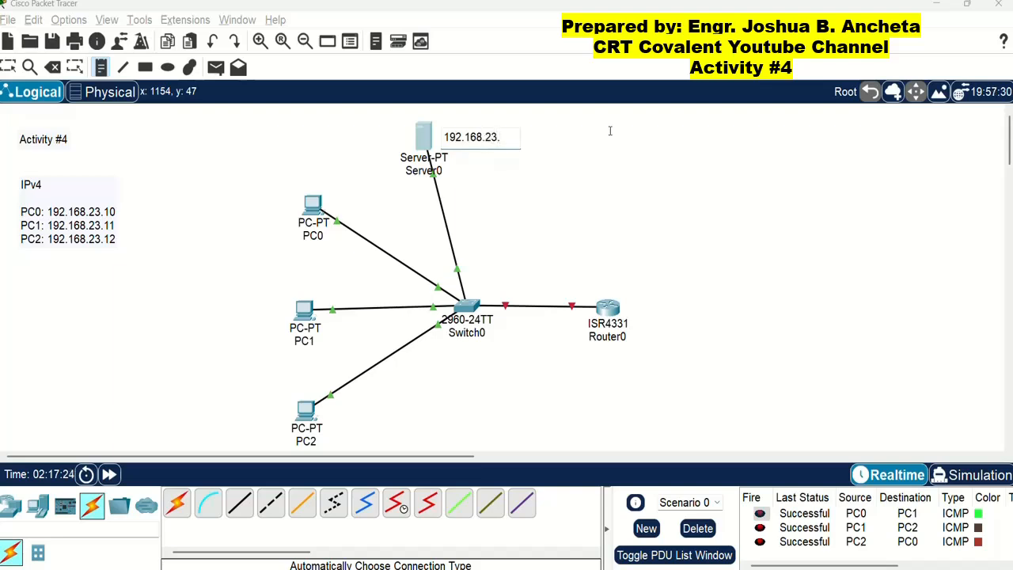
{"action": "type", "text": "2"}
{"action": "left_click", "coordinate": [350, 138]}
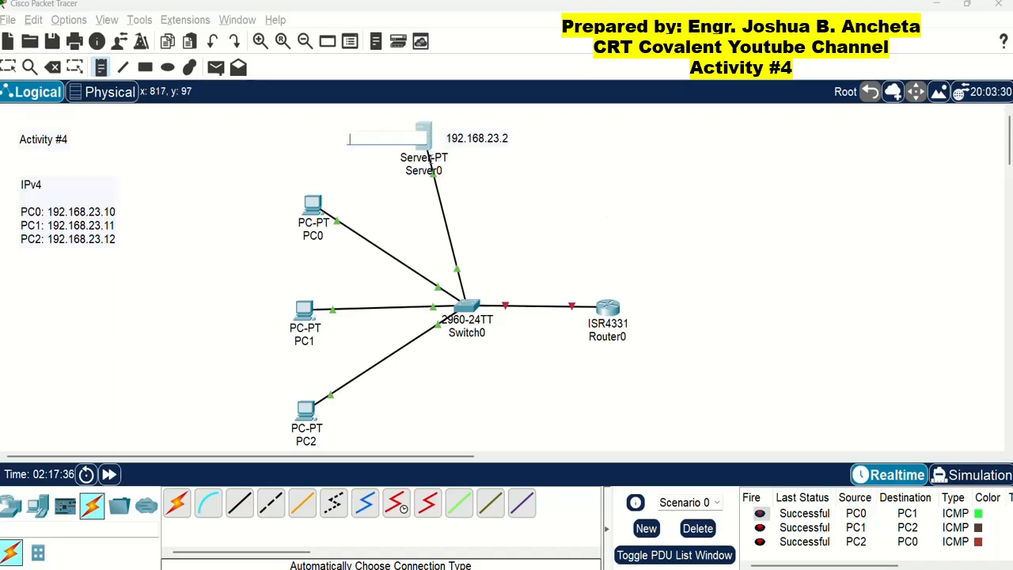
{"action": "key", "text": "Escape"}
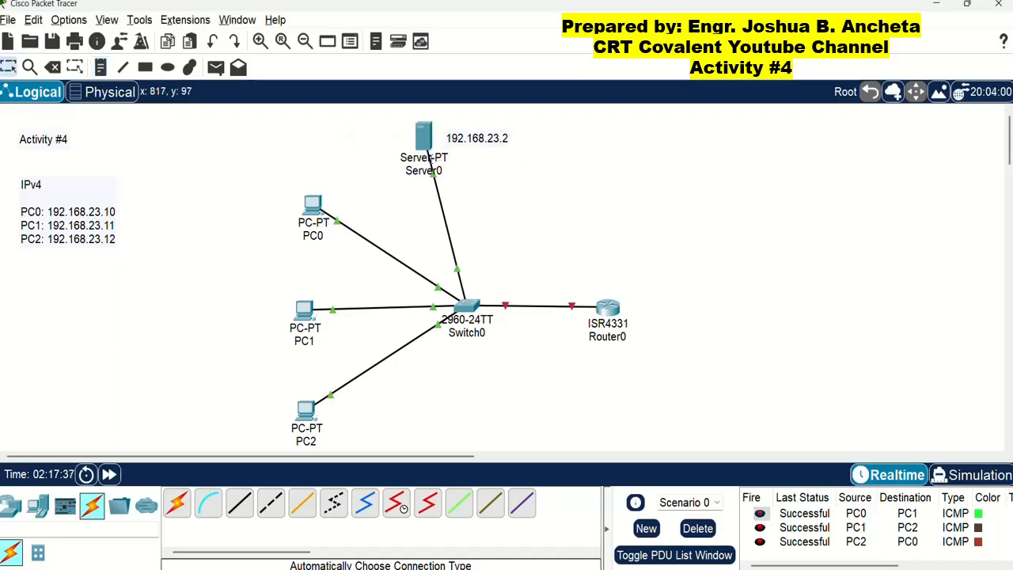
Step: Assign Server0 the static IPv4 address 192.168.23.2 with subnet mask 255.255.255.0
{"action": "left_click", "coordinate": [427, 138]}
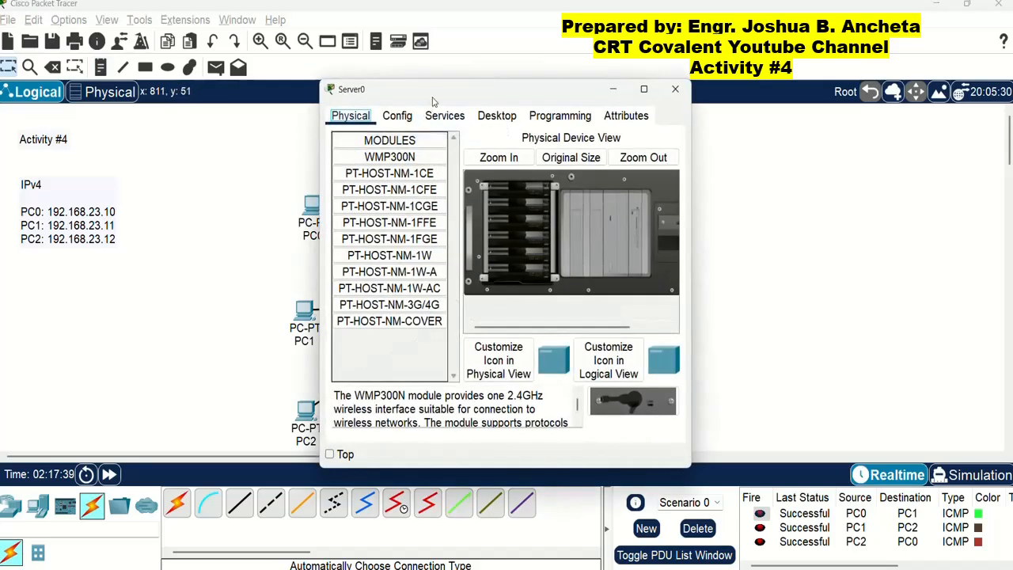
{"action": "left_click_drag", "start_coordinate": [428, 93], "coordinate": [695, 118]}
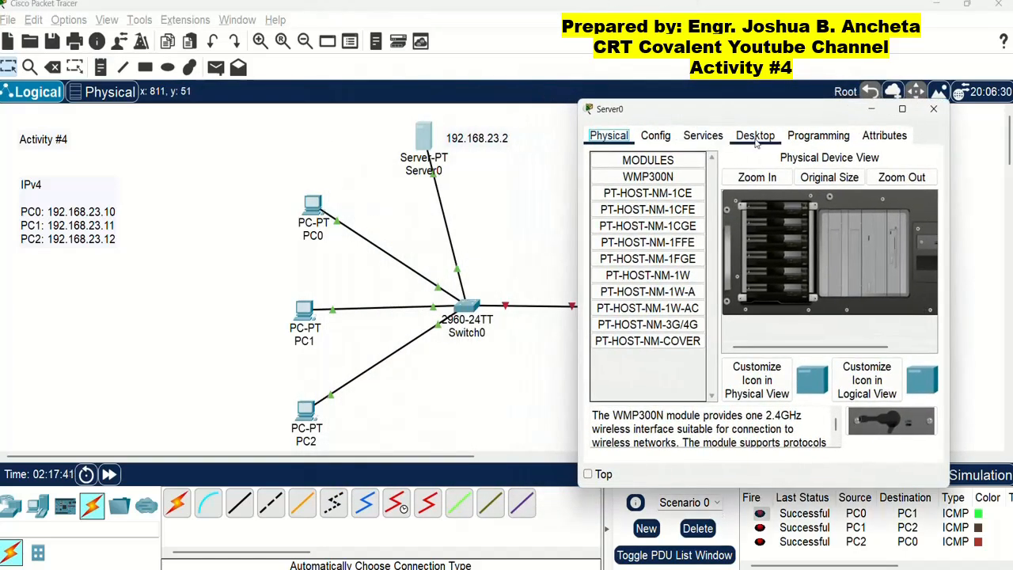
{"action": "left_click", "coordinate": [756, 136]}
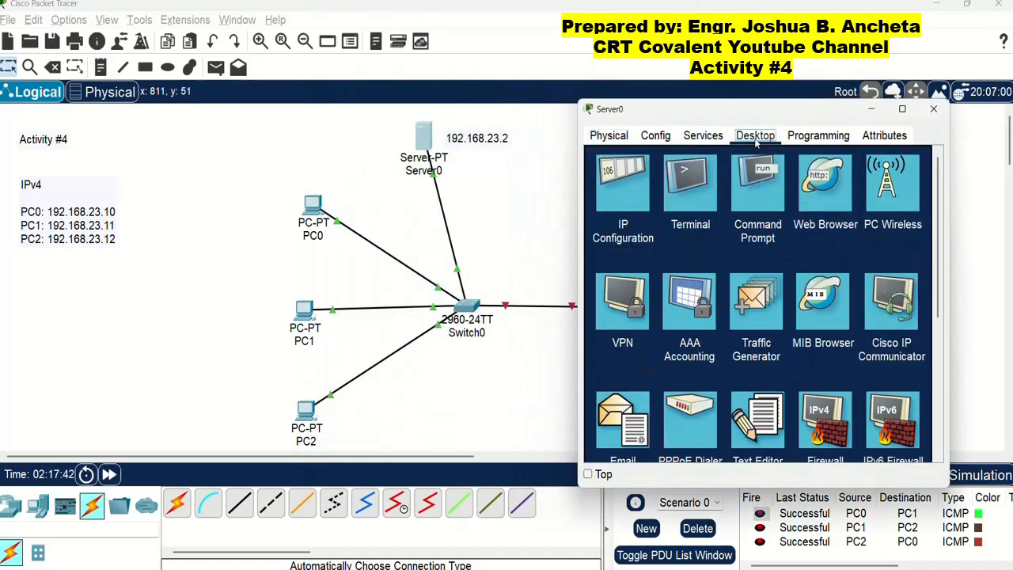
{"action": "left_click", "coordinate": [618, 190]}
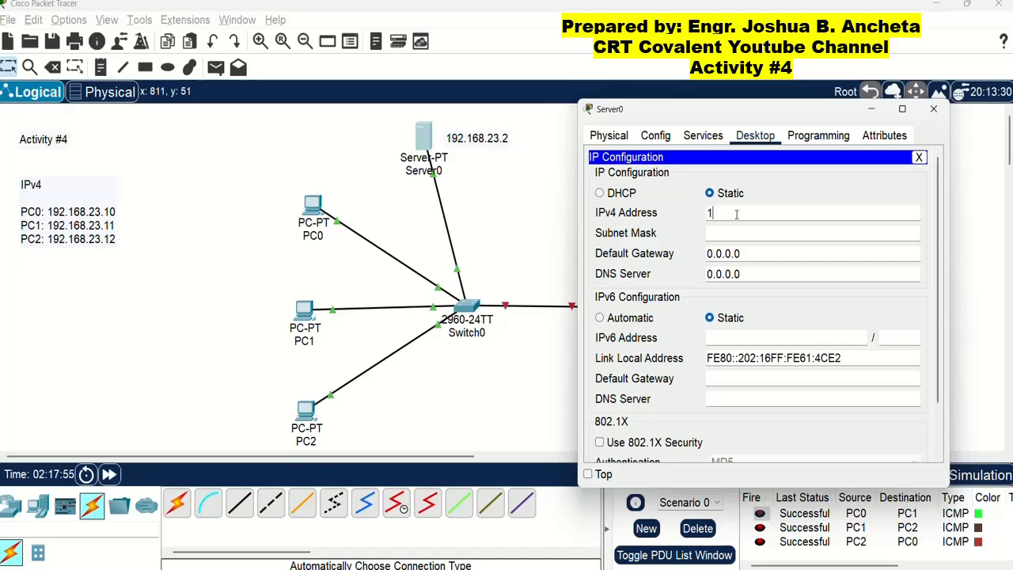
{"action": "type", "text": "92.168.23.2"}
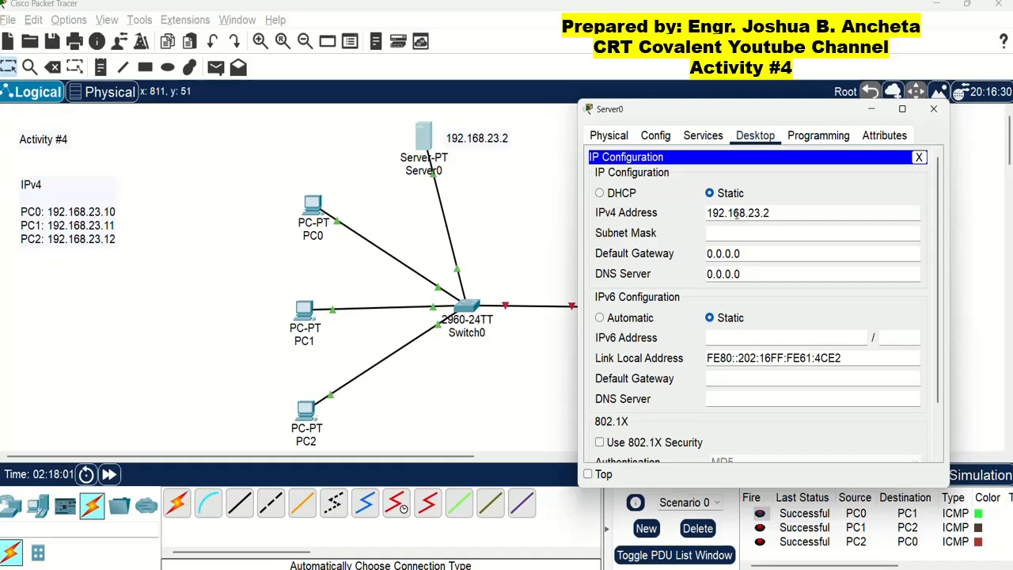
{"action": "left_click", "coordinate": [786, 234]}
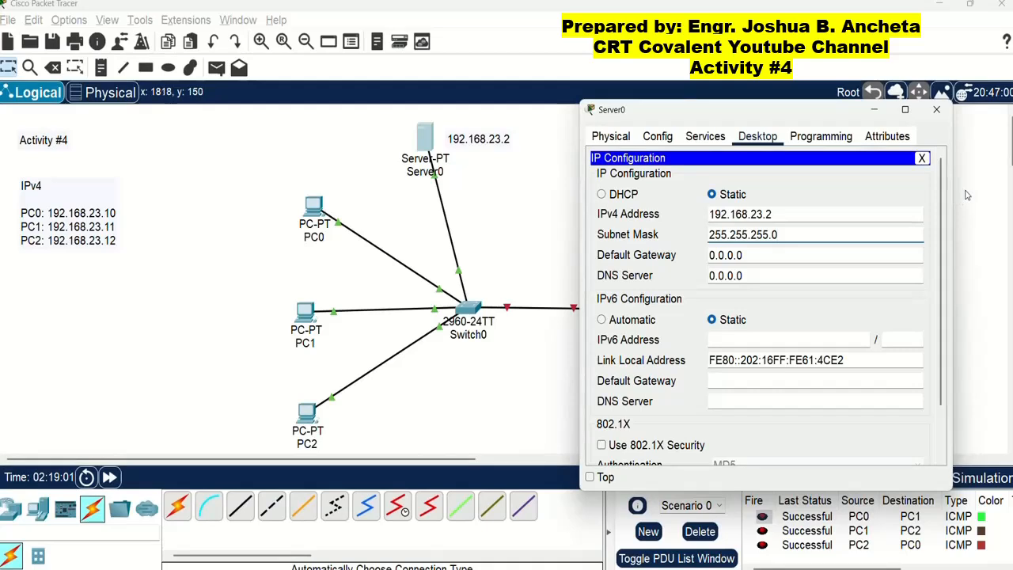
Step: Turn on the DHCP service on Server0
{"action": "left_click", "coordinate": [713, 138]}
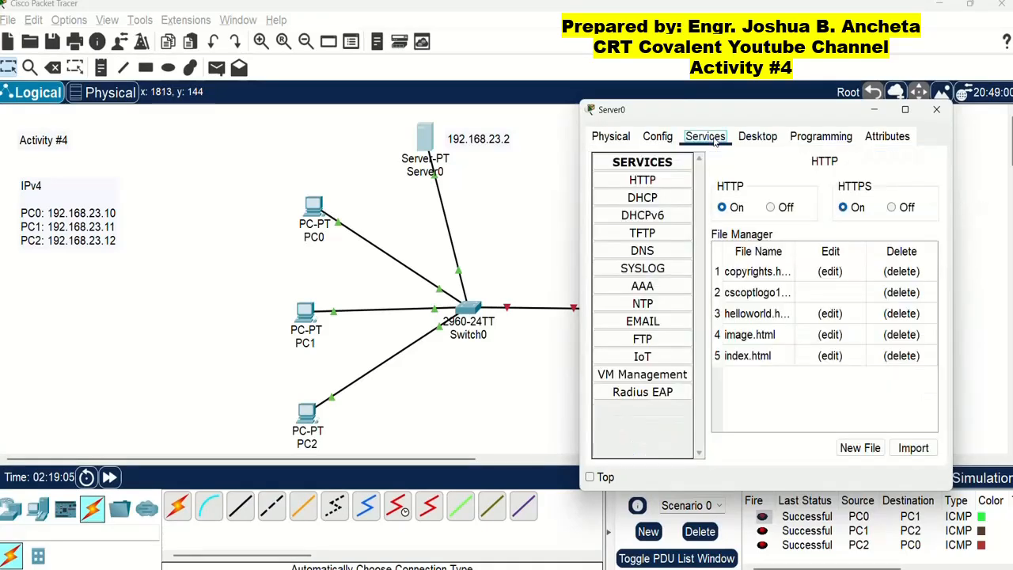
{"action": "left_click", "coordinate": [642, 199]}
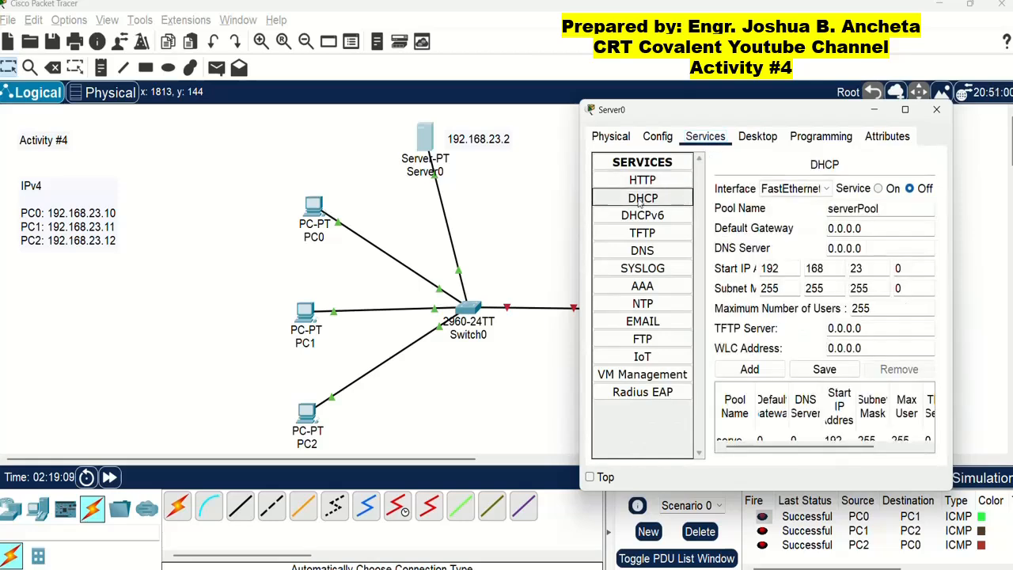
{"action": "left_click", "coordinate": [878, 189]}
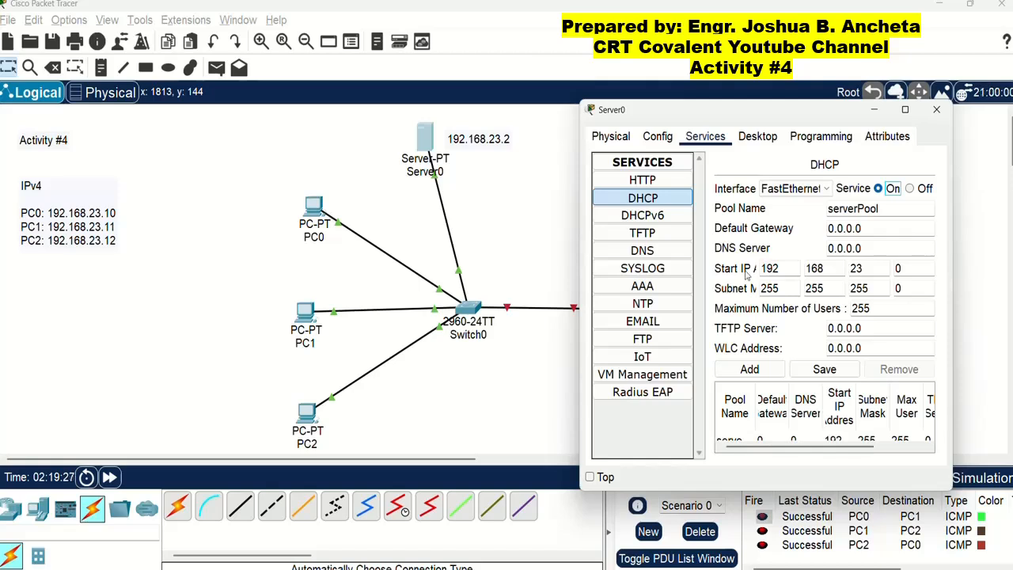
Step: Set the serverPool start IP address to 192.168.23.10 with a maximum of 10 users, save the pool, and close Server0's window
{"action": "left_click", "coordinate": [913, 271]}
{"action": "type", "text": "10"}
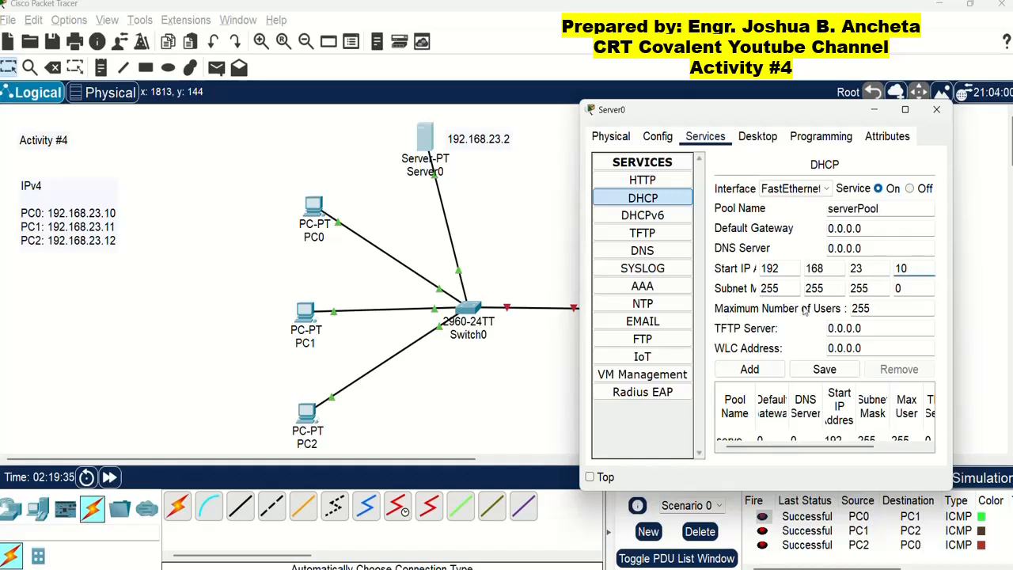
{"action": "double_click", "coordinate": [873, 310]}
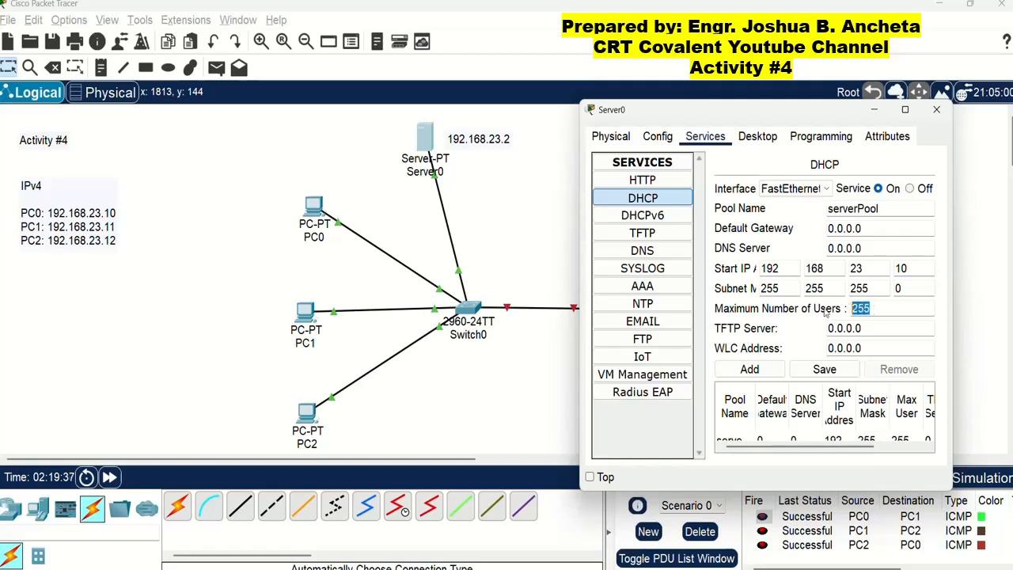
{"action": "type", "text": "10"}
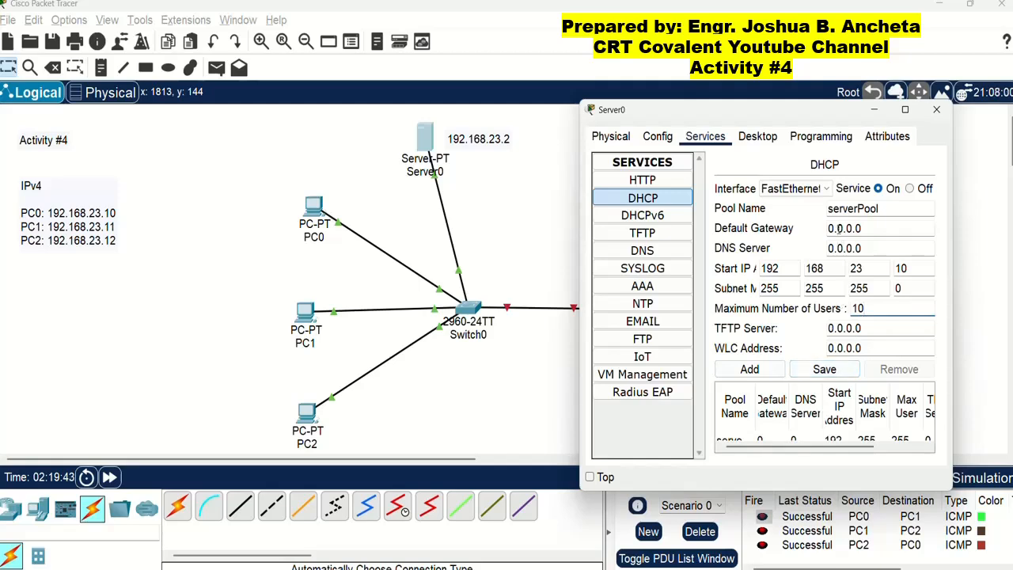
{"action": "left_click", "coordinate": [827, 371]}
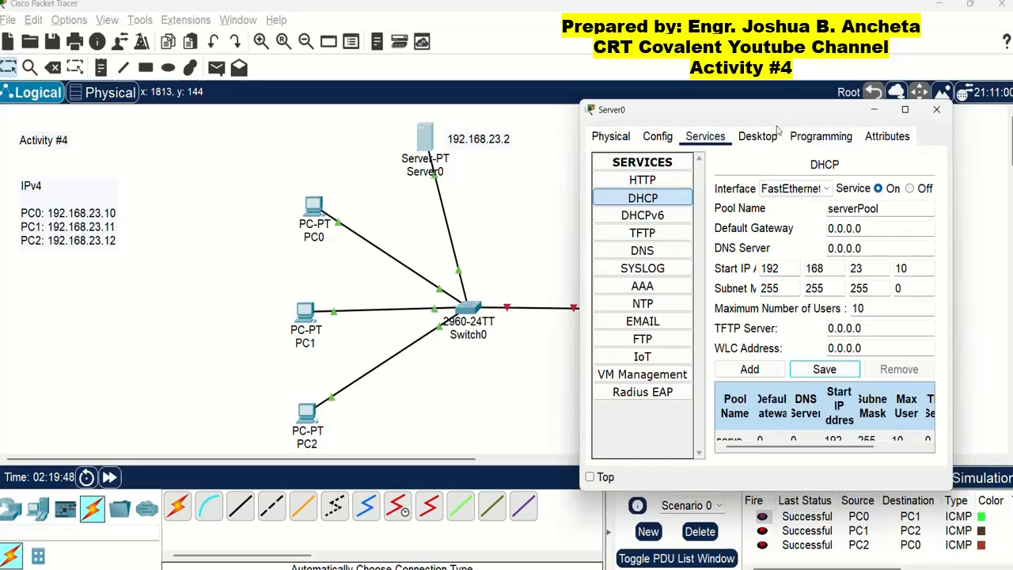
{"action": "left_click", "coordinate": [942, 112]}
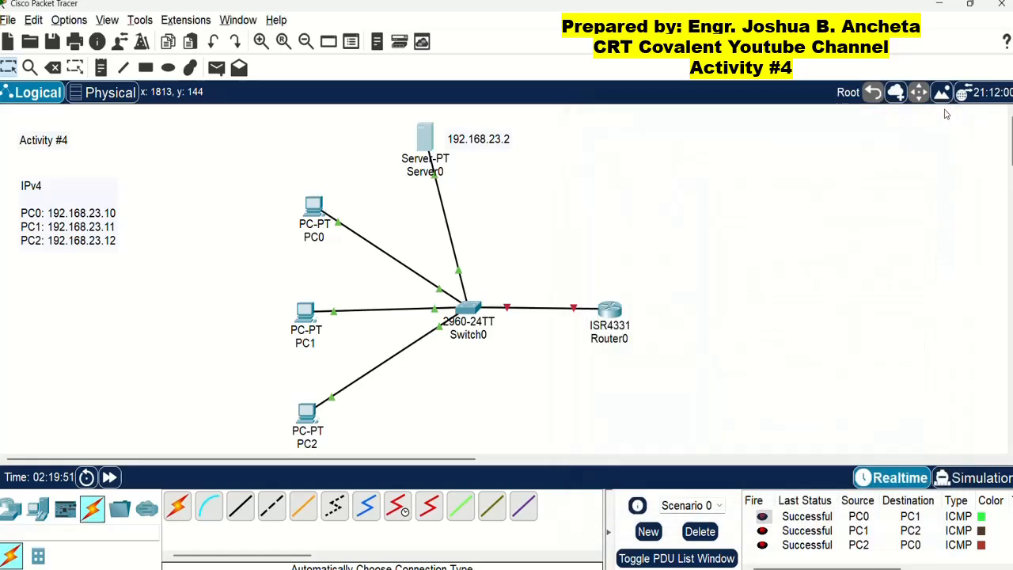
Step: Set PC0's IPv4 configuration on FastEthernet0 to DHCP
{"action": "double_click", "coordinate": [315, 207]}
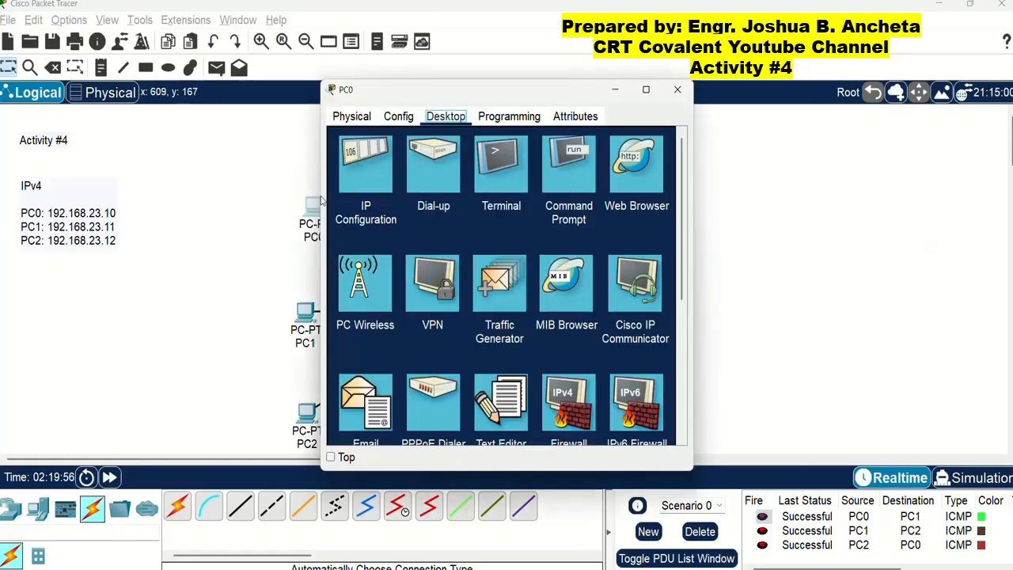
{"action": "left_click_drag", "start_coordinate": [388, 88], "coordinate": [592, 104]}
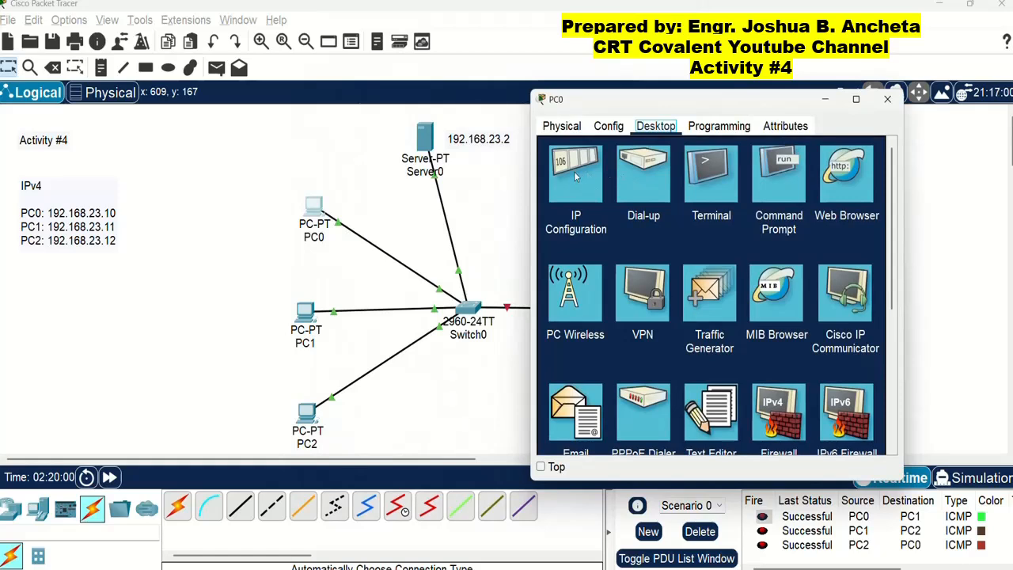
{"action": "left_click", "coordinate": [567, 133]}
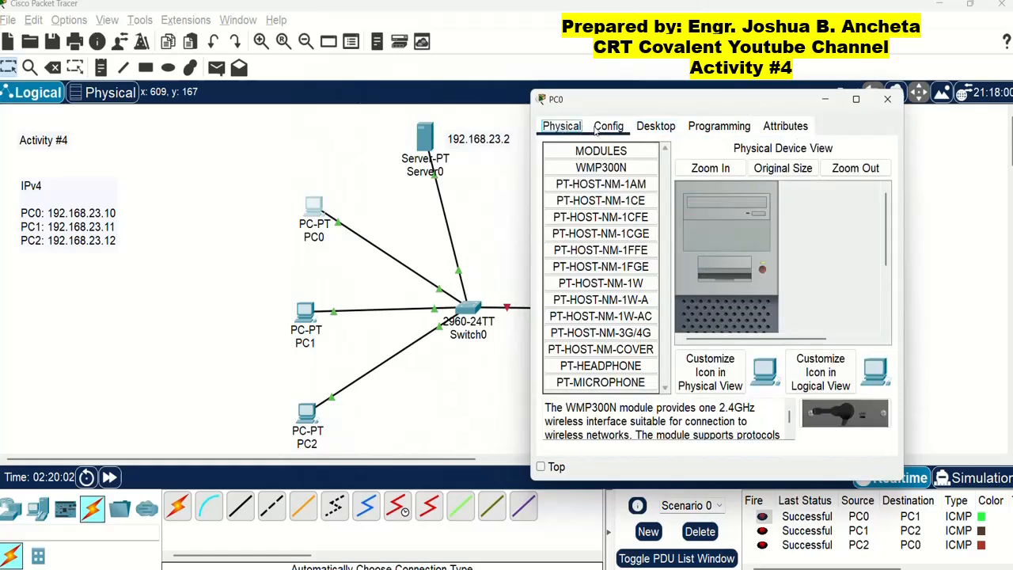
{"action": "left_click", "coordinate": [609, 128]}
{"action": "left_click", "coordinate": [656, 131]}
{"action": "left_click", "coordinate": [717, 130]}
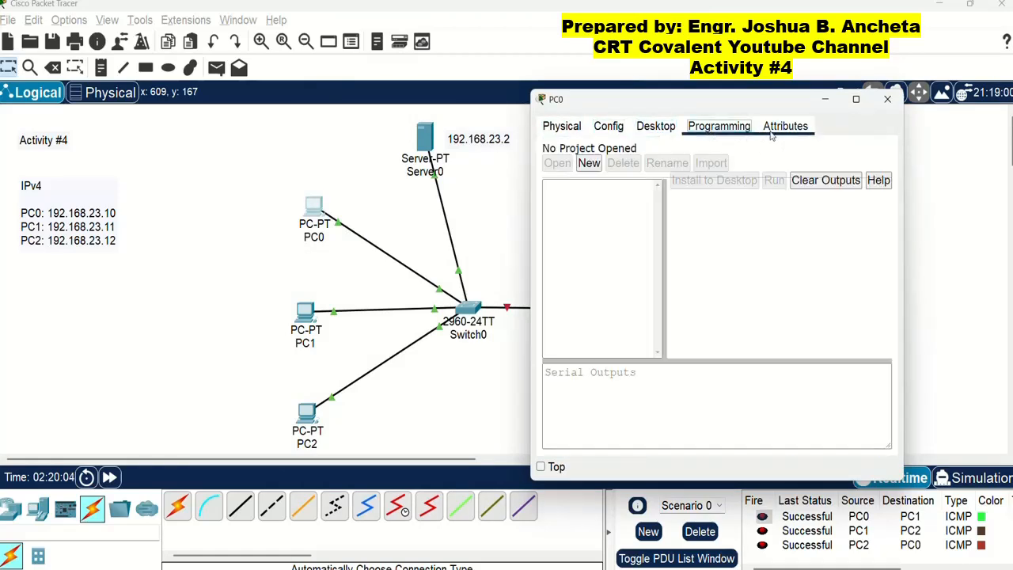
{"action": "left_click", "coordinate": [783, 132]}
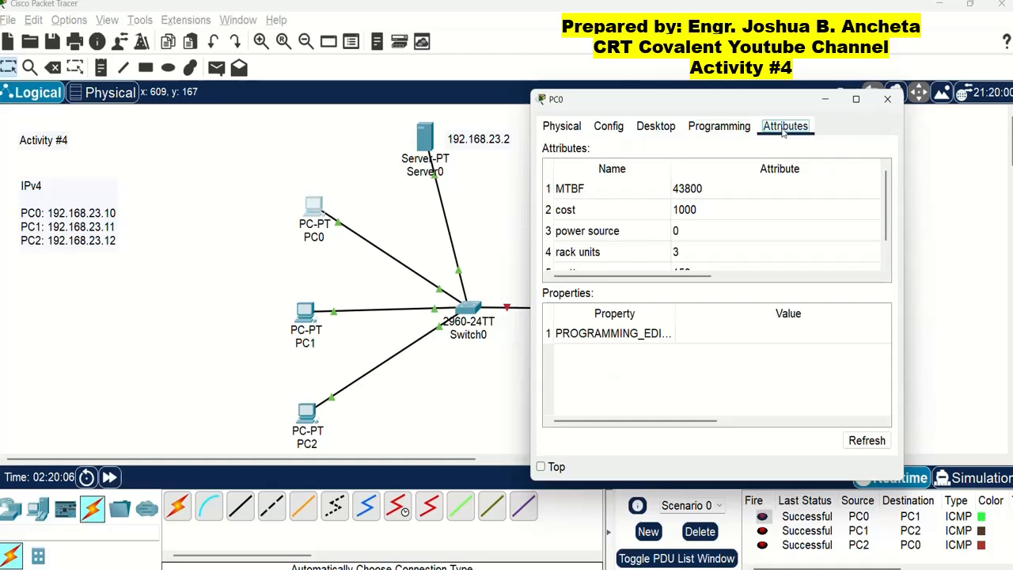
{"action": "left_click", "coordinate": [653, 130]}
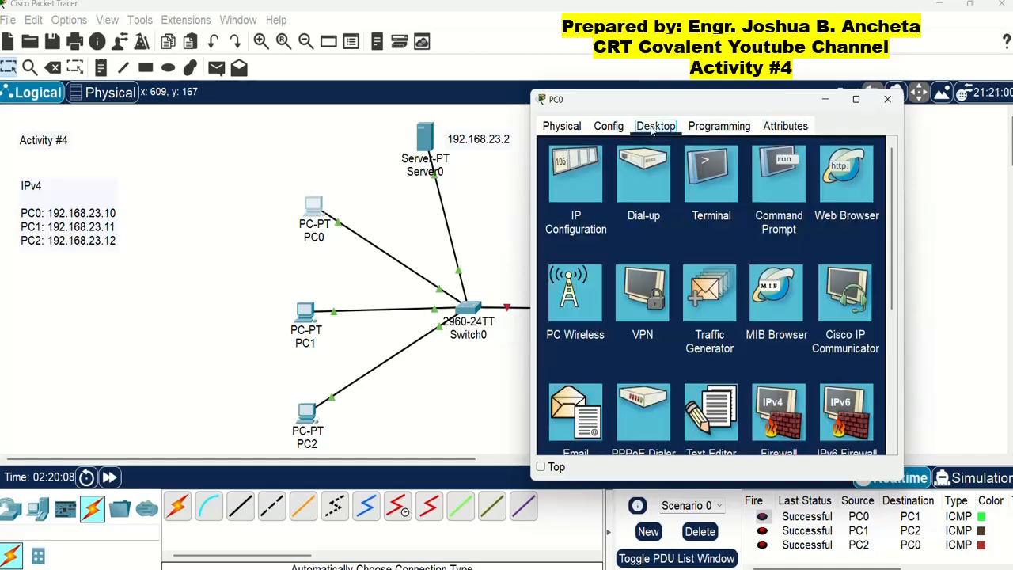
{"action": "left_click", "coordinate": [566, 177]}
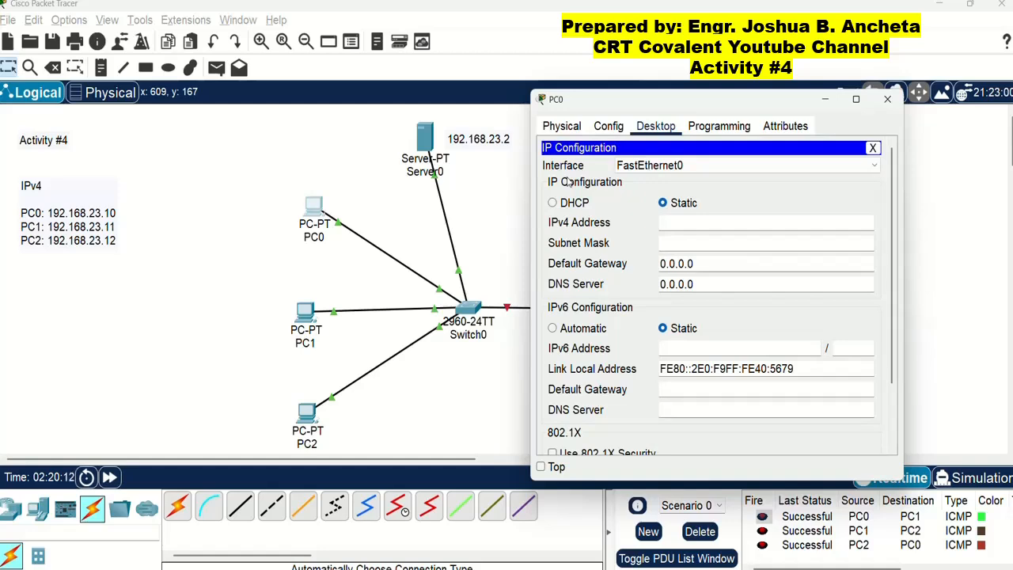
{"action": "left_click", "coordinate": [553, 203]}
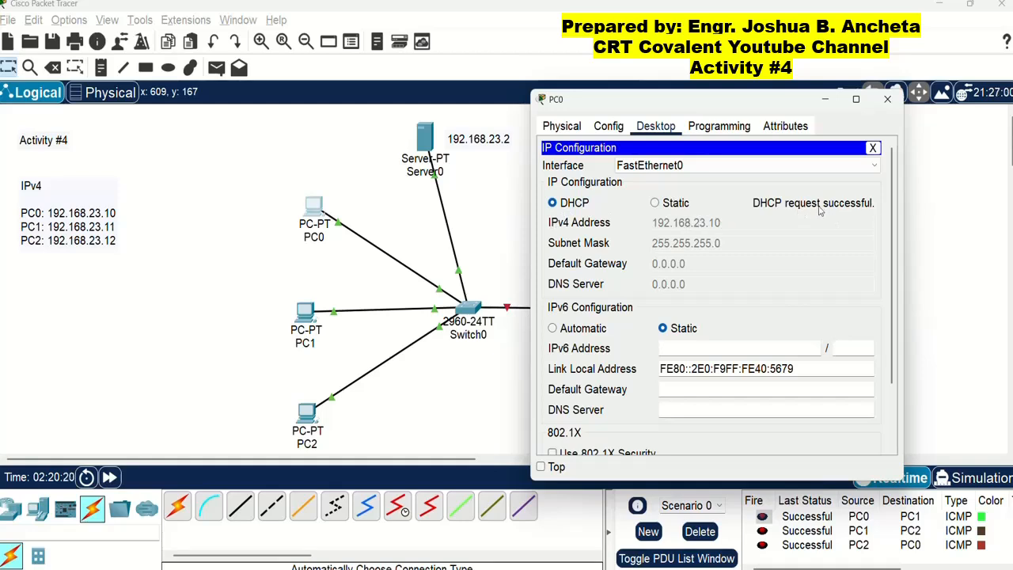
Step: Move Server0 slightly away from its address note, and check PC0's DHCP-assigned address before closing its device window
{"action": "left_click", "coordinate": [429, 135]}
{"action": "left_click_drag", "start_coordinate": [429, 136], "coordinate": [402, 143]}
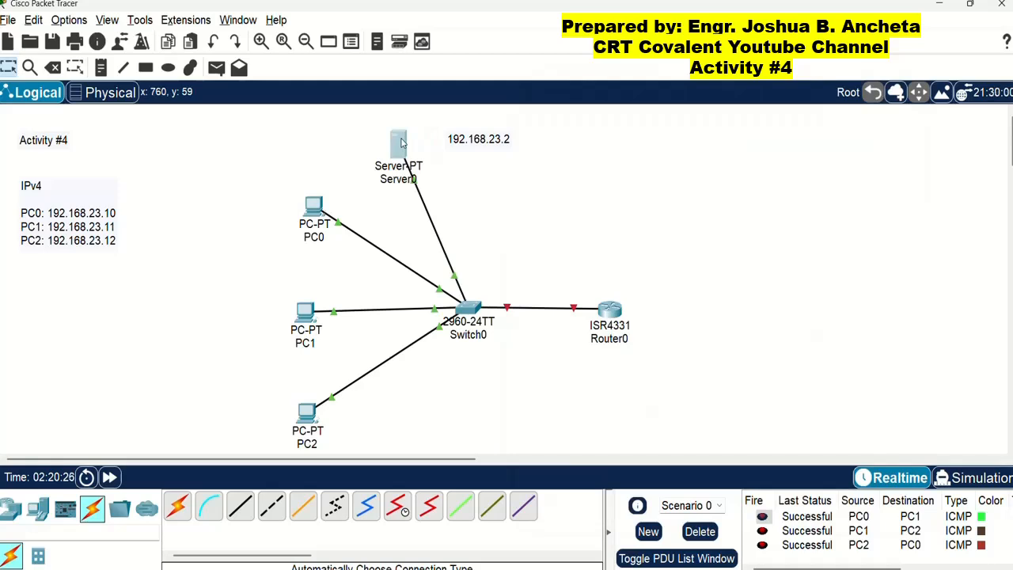
{"action": "left_click", "coordinate": [315, 207]}
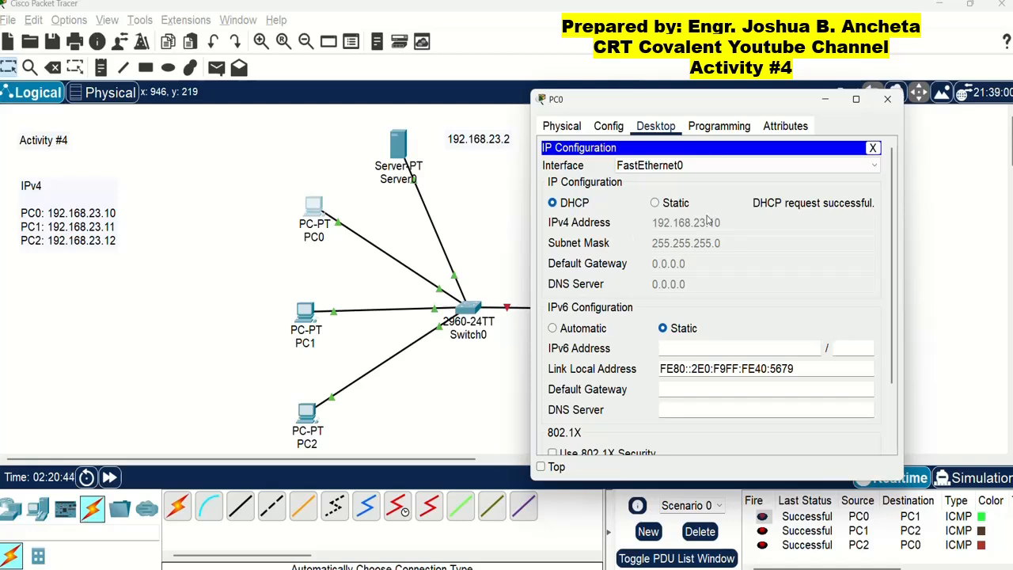
{"action": "left_click", "coordinate": [888, 99]}
Step: Set PC1's IPv4 configuration on FastEthernet0 to DHCP, and close its device window
{"action": "double_click", "coordinate": [305, 311]}
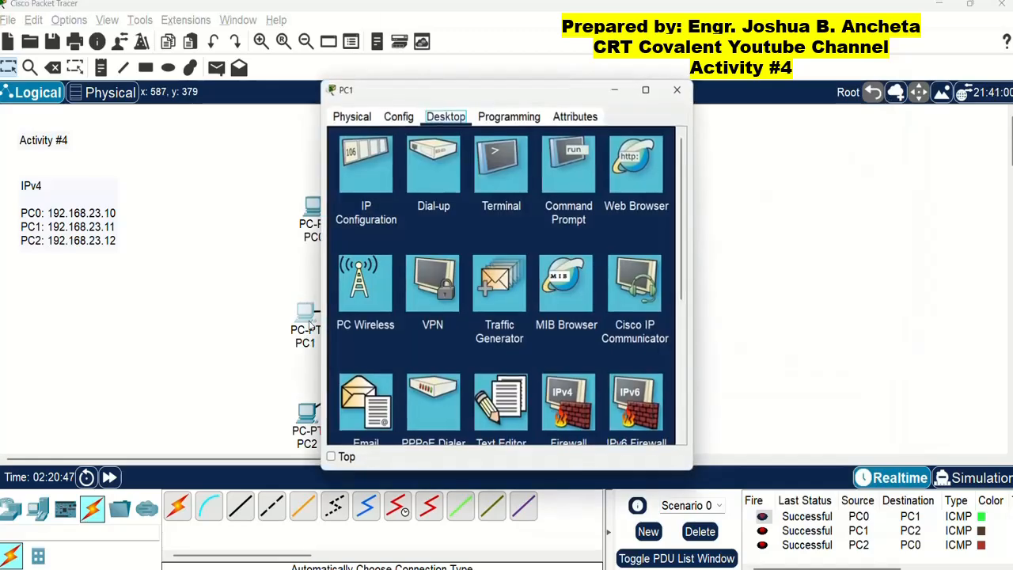
{"action": "left_click_drag", "start_coordinate": [422, 96], "coordinate": [669, 91]}
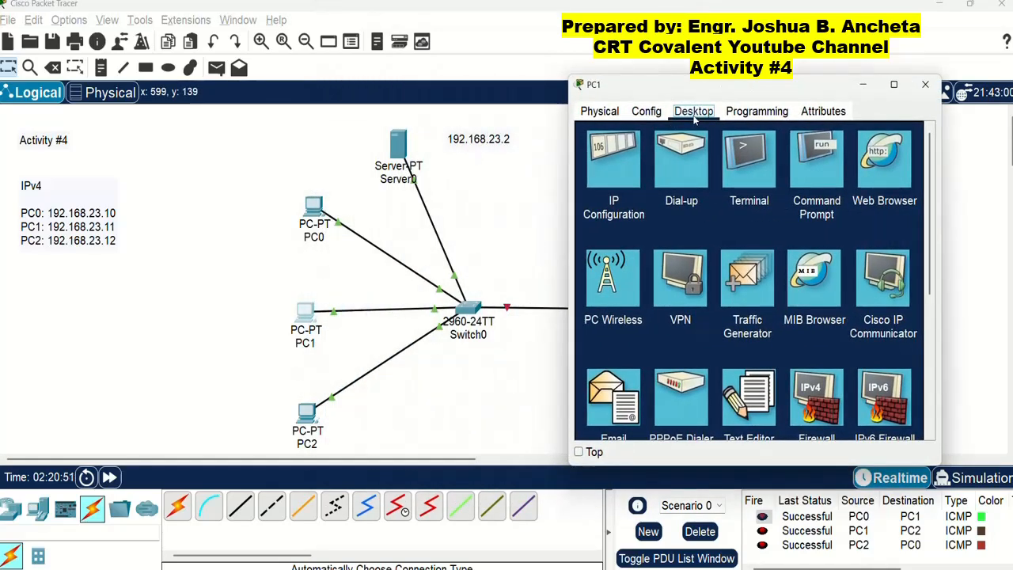
{"action": "left_click", "coordinate": [608, 160]}
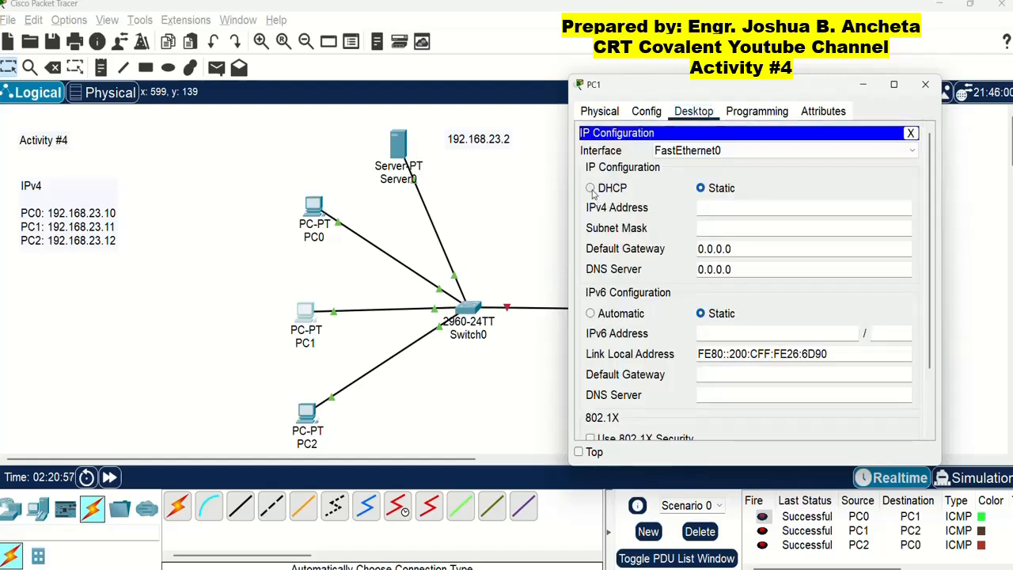
{"action": "left_click", "coordinate": [591, 189]}
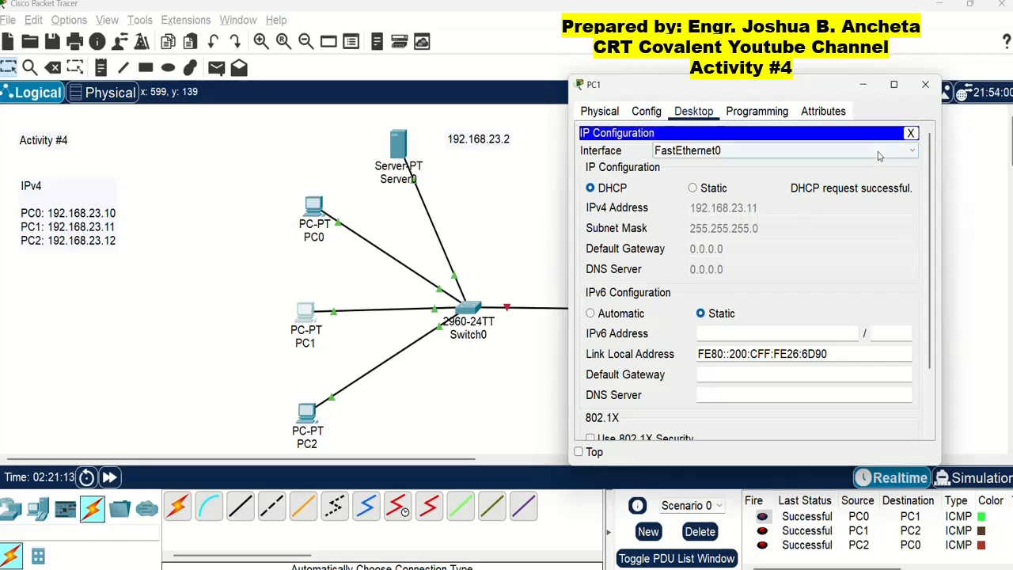
{"action": "left_click", "coordinate": [925, 85]}
Step: Set PC2's IPv4 configuration on FastEthernet0 to DHCP, and close its device window
{"action": "left_click", "coordinate": [307, 415]}
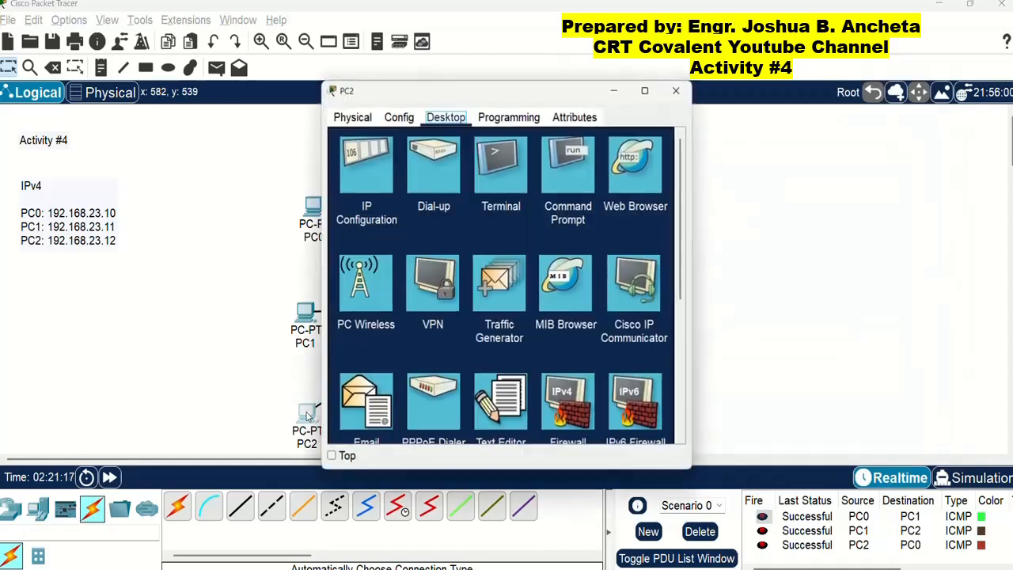
{"action": "left_click_drag", "start_coordinate": [442, 97], "coordinate": [650, 77]}
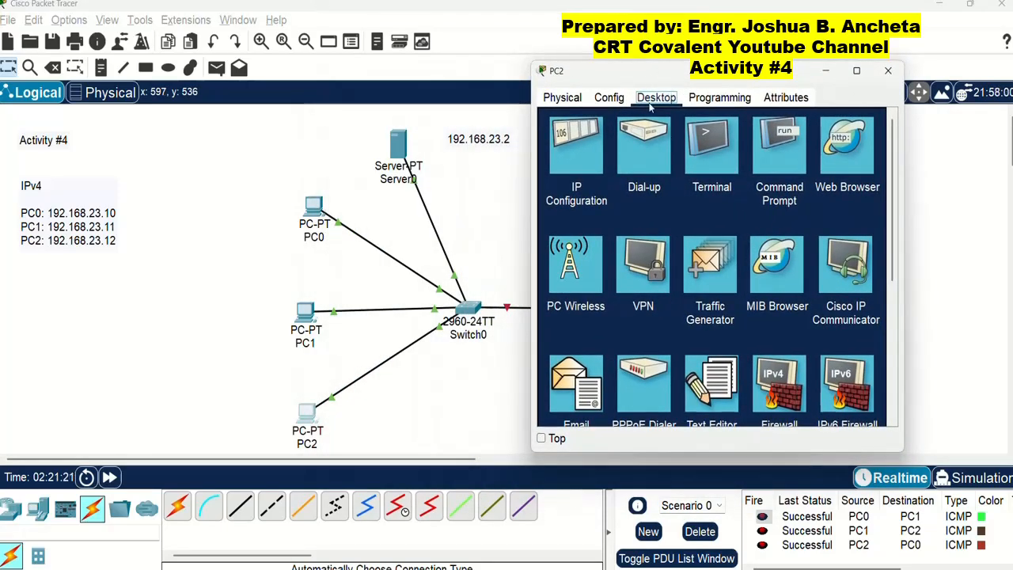
{"action": "left_click", "coordinate": [574, 150]}
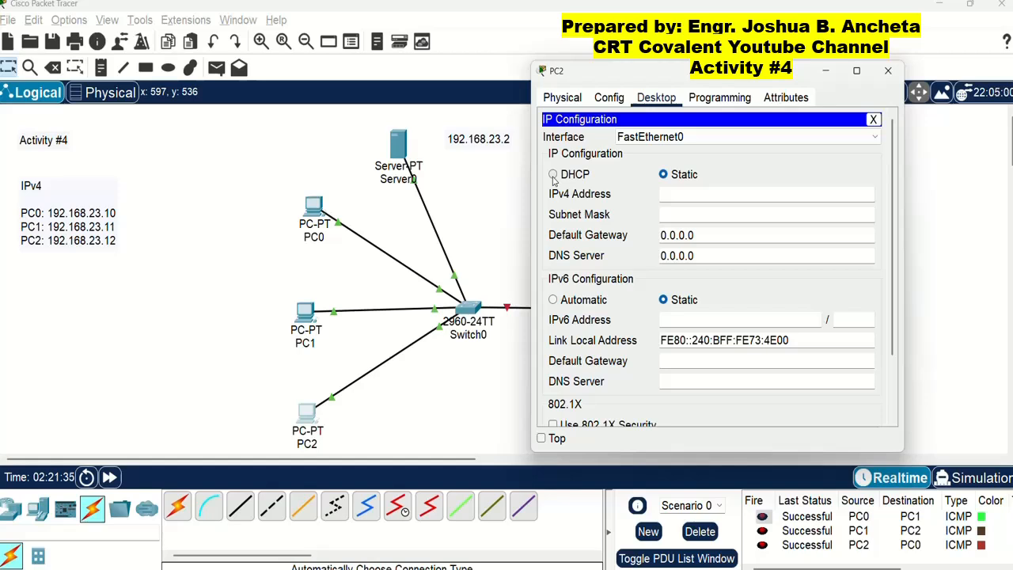
{"action": "left_click", "coordinate": [553, 174]}
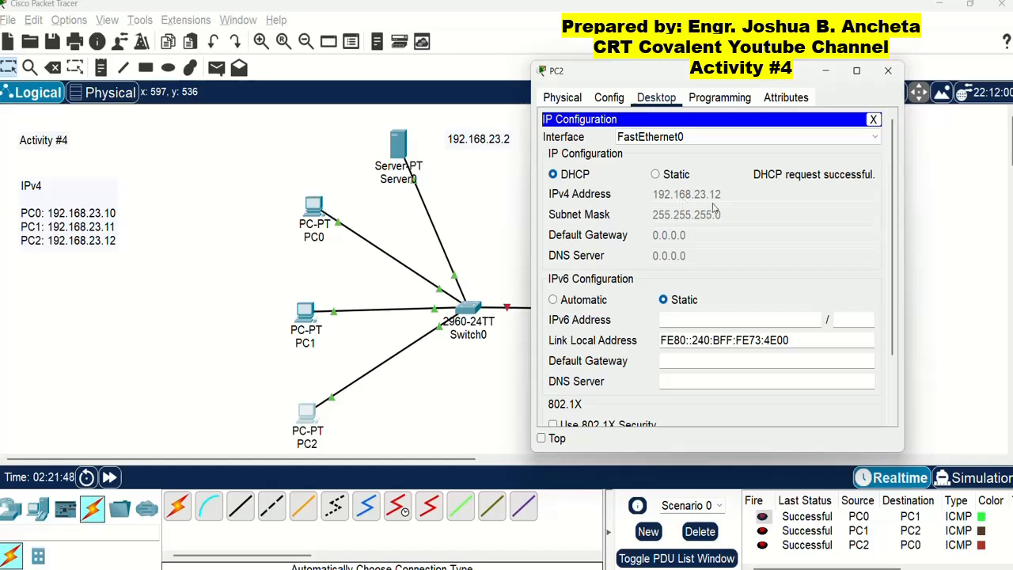
{"action": "left_click", "coordinate": [888, 70]}
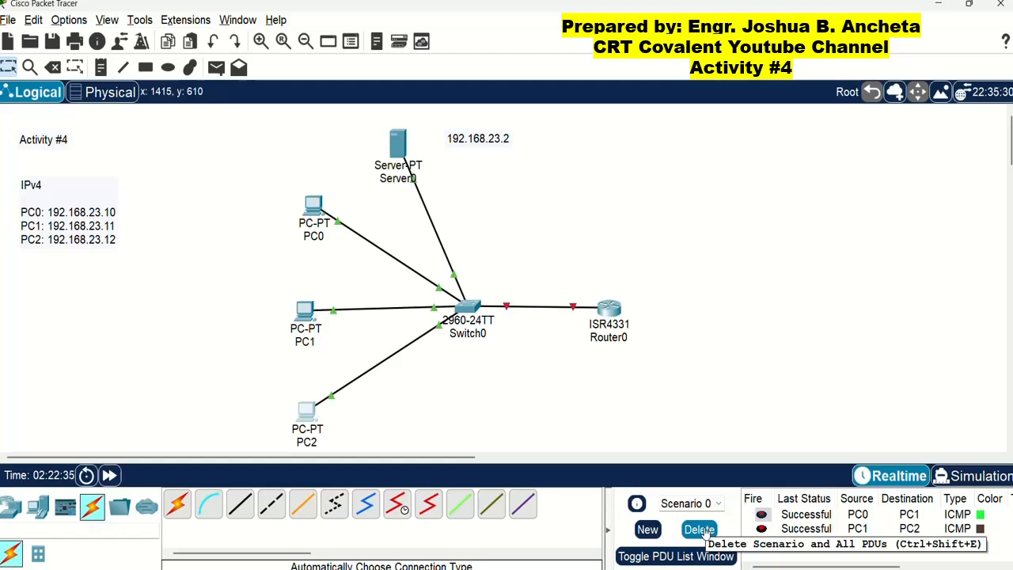
Step: Delete Scenario 0 with all its old PDUs, and send a simple PDU from PC0 to PC1
{"action": "left_click", "coordinate": [700, 530]}
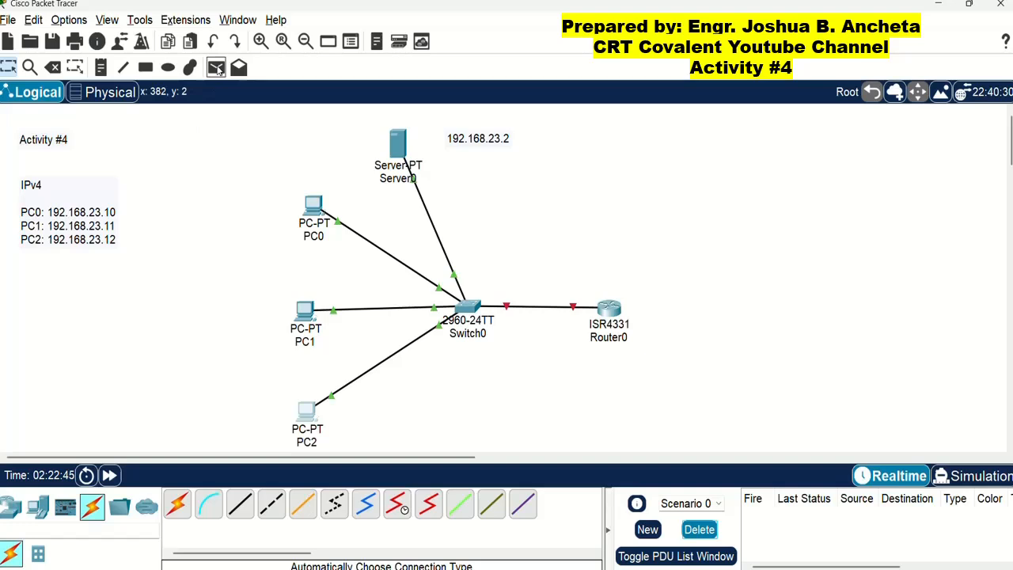
{"action": "left_click", "coordinate": [218, 70]}
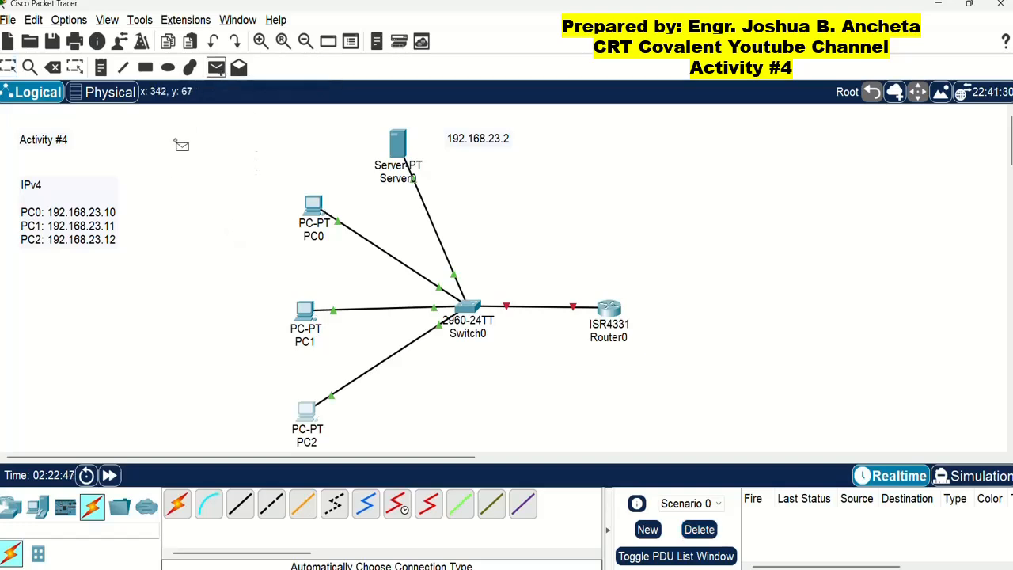
{"action": "left_click", "coordinate": [315, 206]}
{"action": "left_click", "coordinate": [309, 319]}
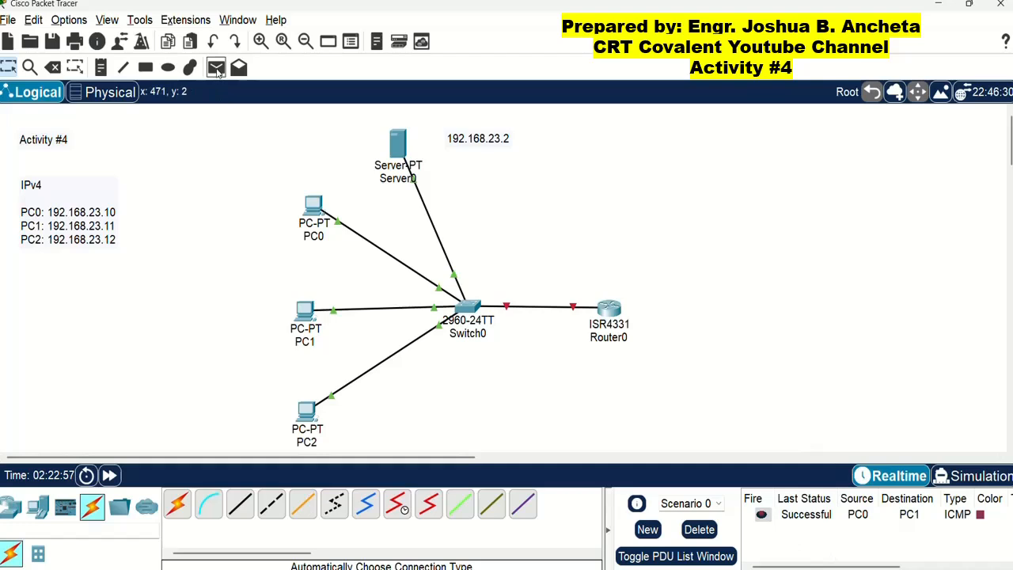
Step: Send simple PDUs from PC0 to PC2 and from PC2 to PC1
{"action": "left_click", "coordinate": [216, 69]}
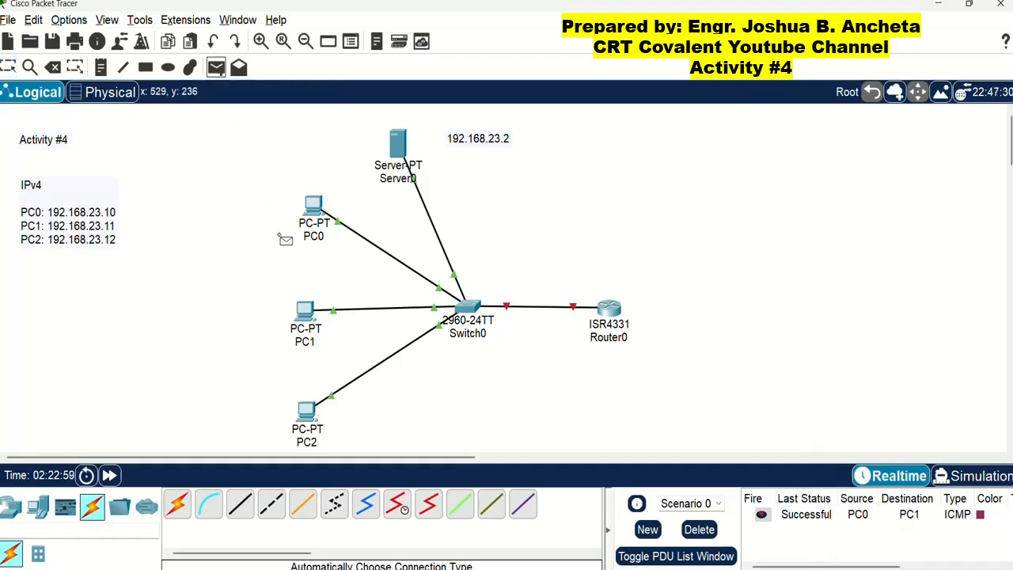
{"action": "left_click", "coordinate": [315, 208]}
{"action": "left_click", "coordinate": [307, 413]}
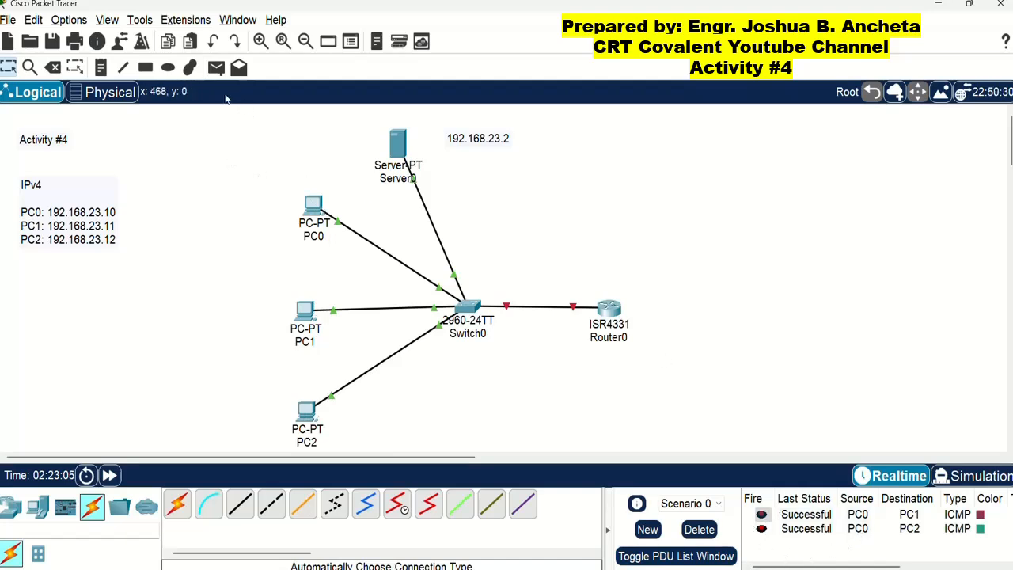
{"action": "left_click", "coordinate": [217, 67]}
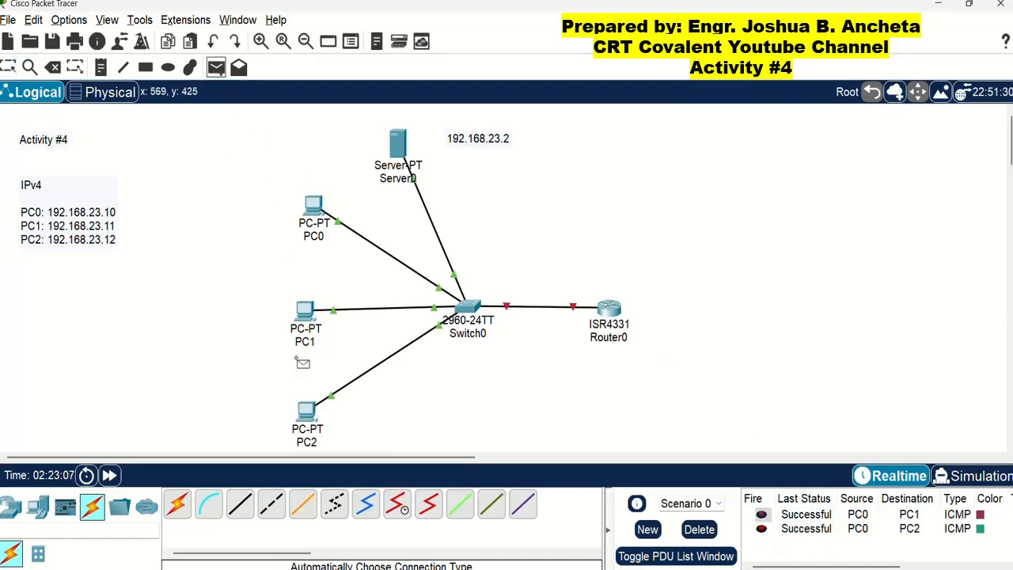
{"action": "left_click", "coordinate": [307, 414]}
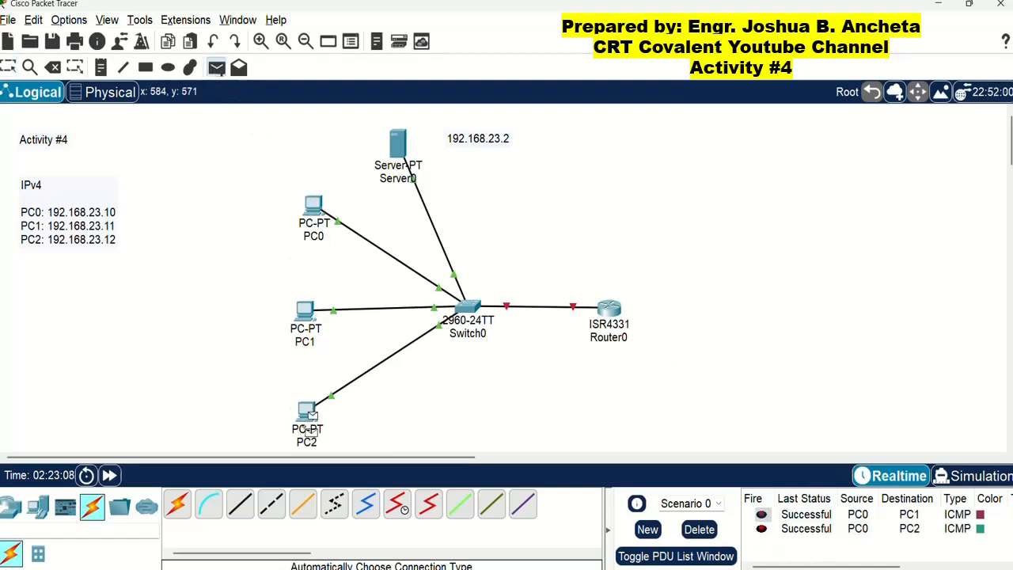
{"action": "left_click", "coordinate": [305, 309]}
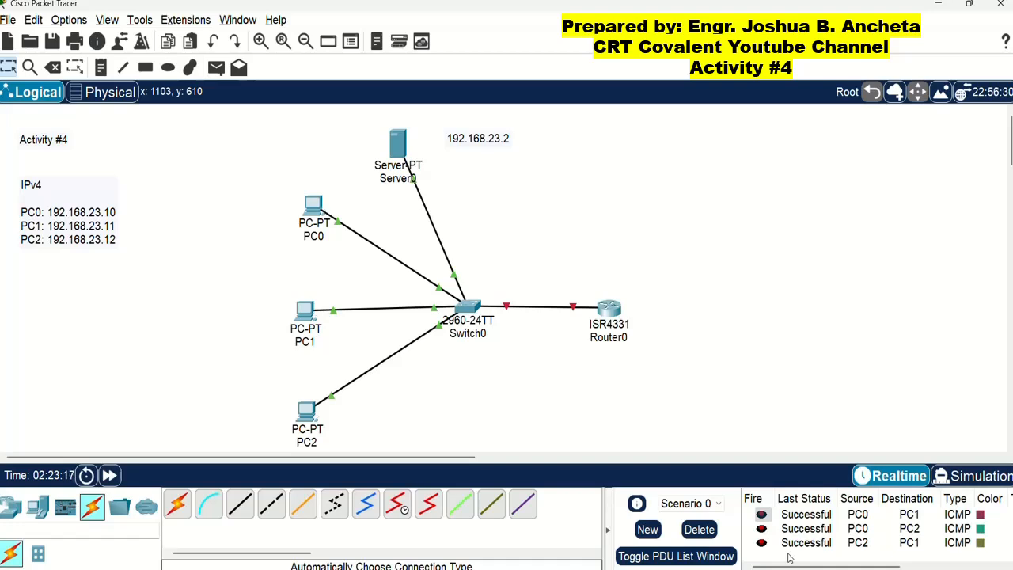
Step: Ping 192.168.23.12 from PC0's Command Prompt and check the packet loss
{"action": "left_click", "coordinate": [315, 204]}
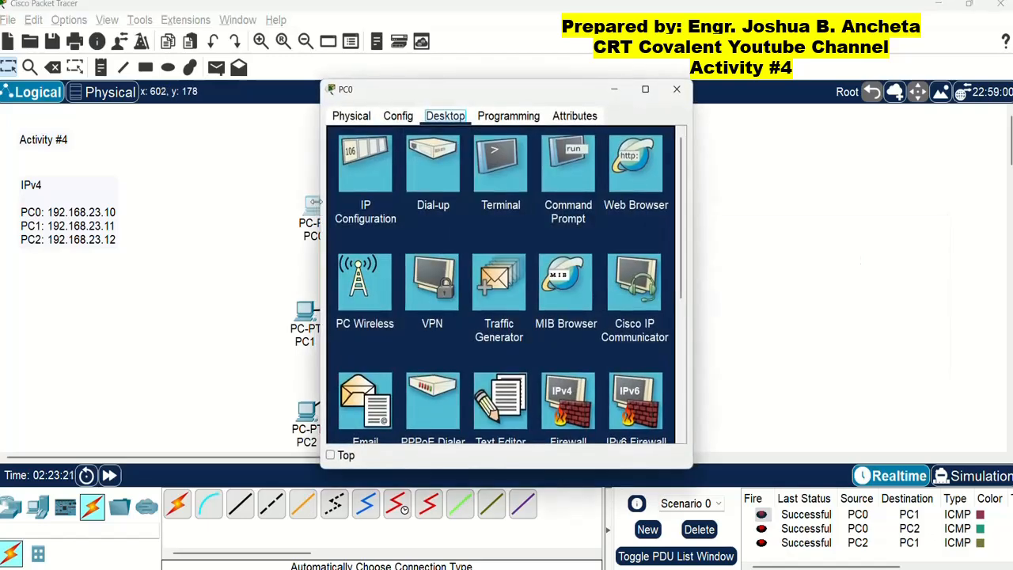
{"action": "left_click", "coordinate": [567, 167]}
{"action": "left_click_drag", "start_coordinate": [510, 95], "coordinate": [741, 77]}
{"action": "scroll", "coordinate": [712, 281], "scroll_direction": "down", "scroll_amount": 5}
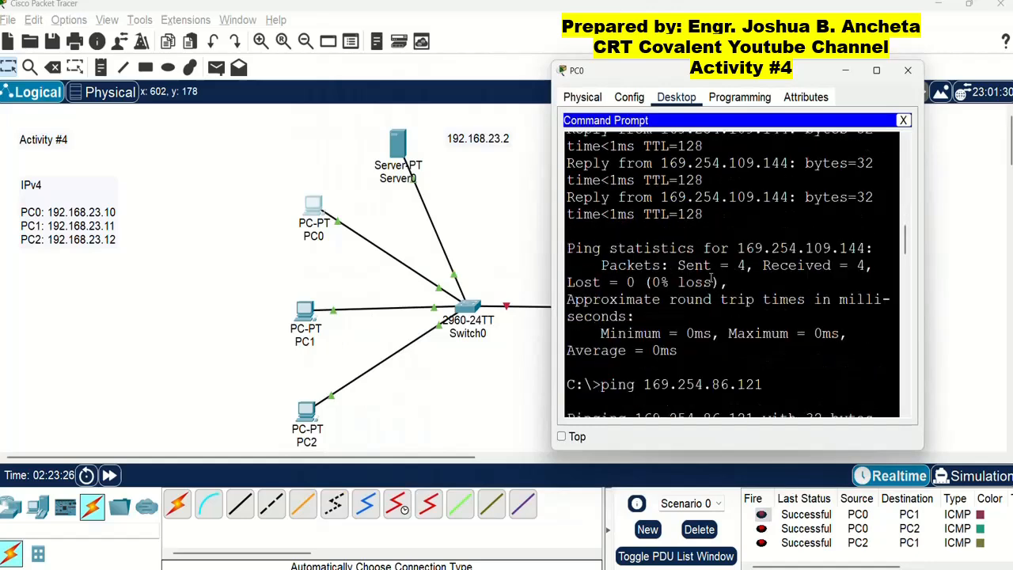
{"action": "scroll", "coordinate": [712, 281], "scroll_direction": "down", "scroll_amount": 10}
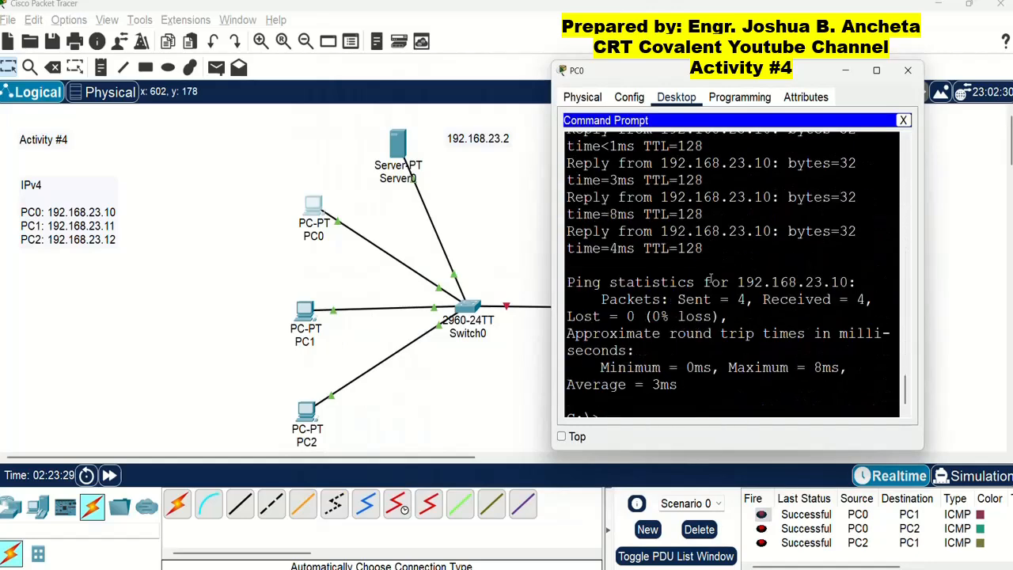
{"action": "scroll", "coordinate": [710, 278], "scroll_direction": "down", "scroll_amount": 1}
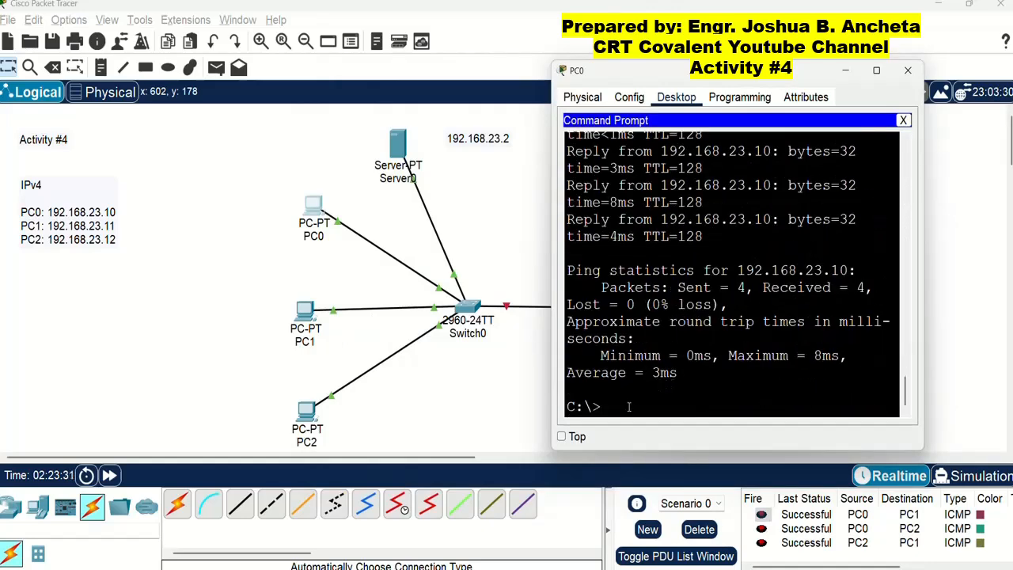
{"action": "type", "text": "ping 192.168.23.12"}
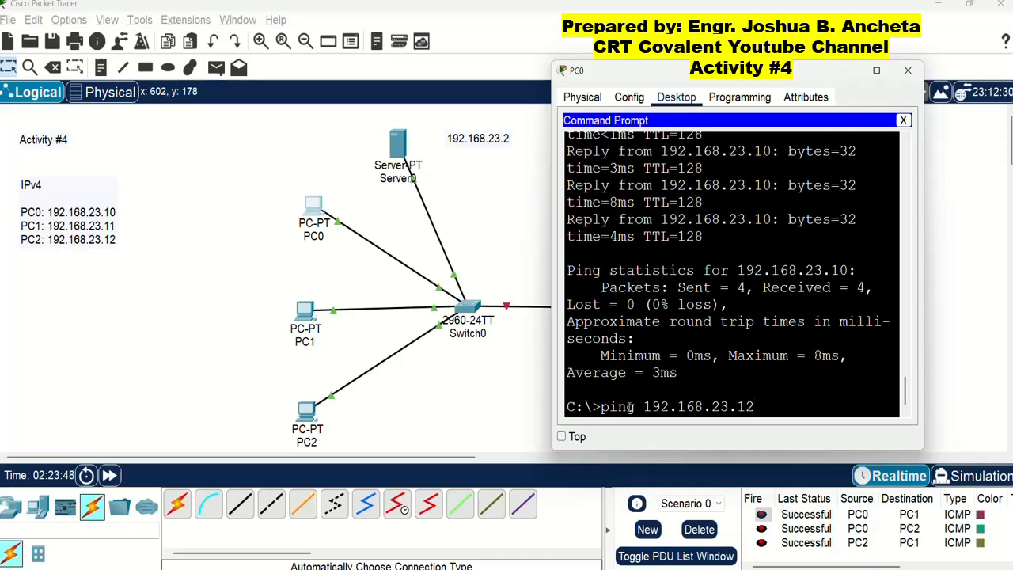
{"action": "key", "text": "Return"}
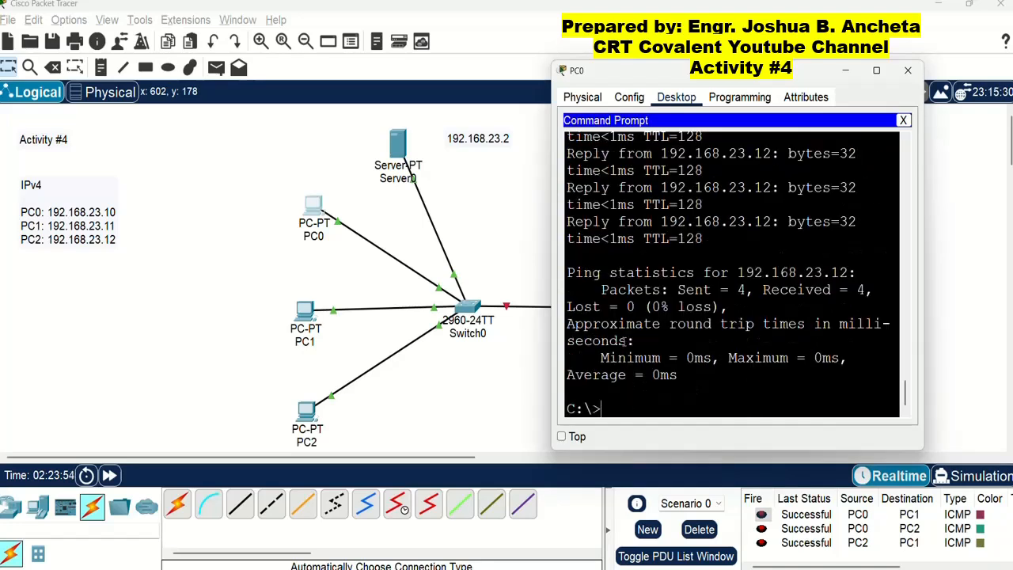
{"action": "left_click_drag", "start_coordinate": [652, 307], "coordinate": [715, 307]}
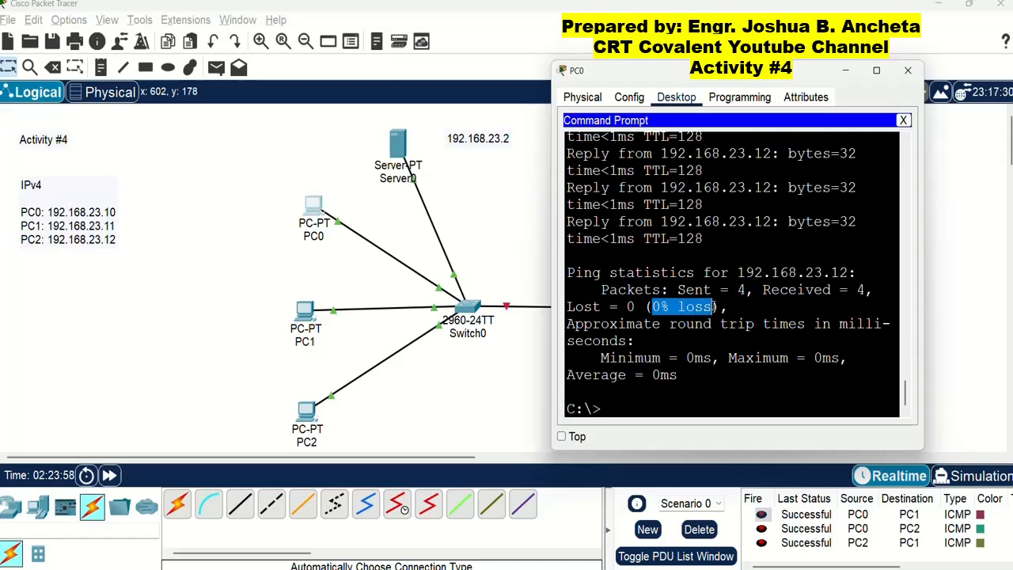
Step: Ping 192.168.23.11 from PC0 and check the packet loss in the ping statistics
{"action": "left_click", "coordinate": [621, 405]}
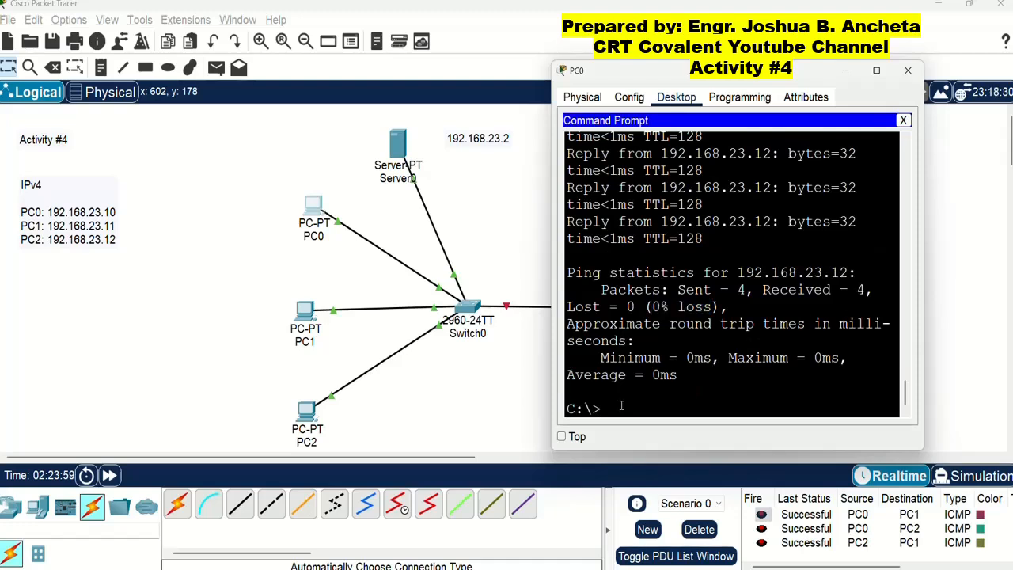
{"action": "type", "text": "ping 192.168.23.11"}
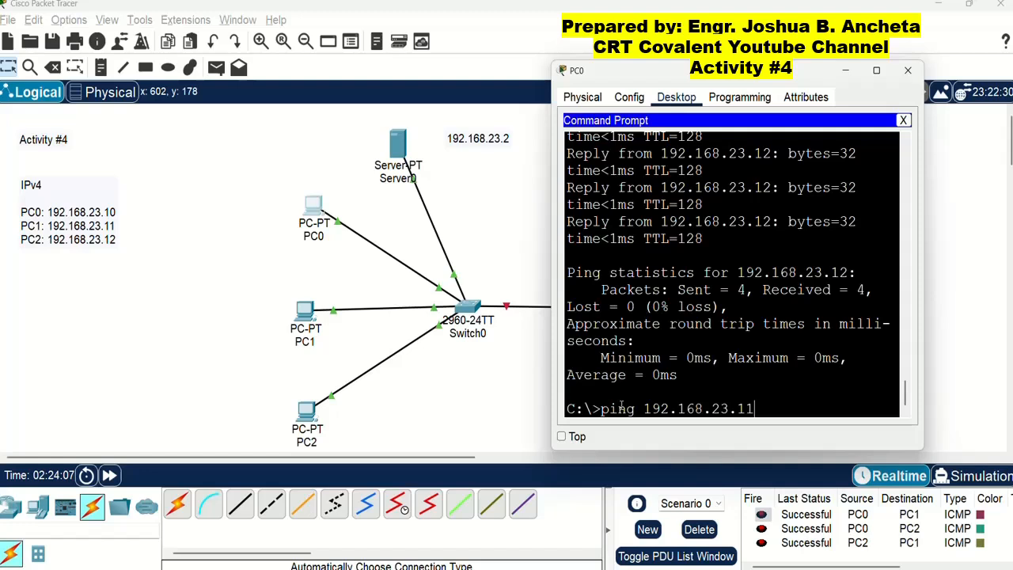
{"action": "key", "text": "Return"}
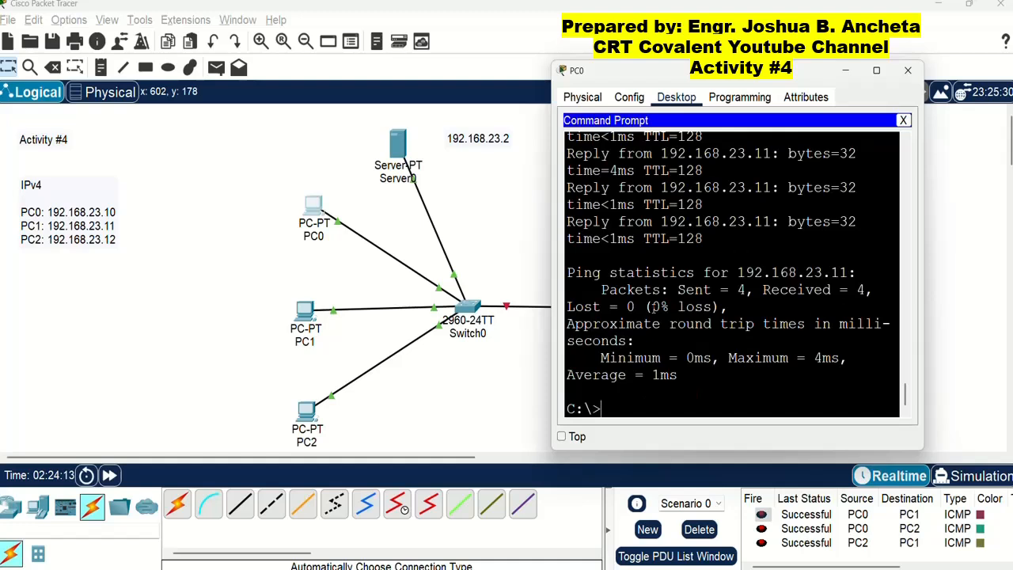
{"action": "left_click_drag", "start_coordinate": [653, 307], "coordinate": [720, 307]}
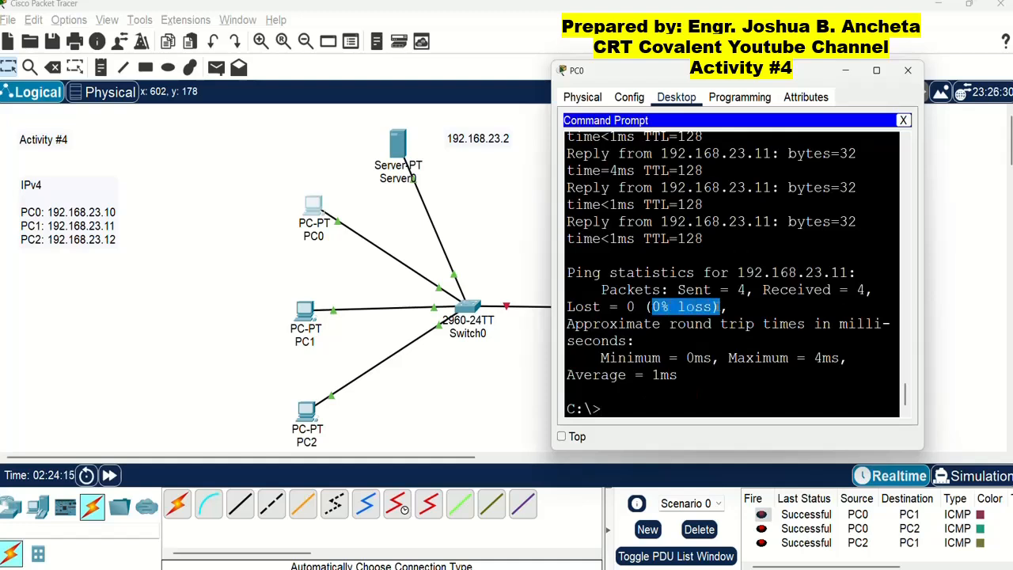
Step: Ping PC0's own address 192.168.23.10, check the packet loss, and return to the network workspace
{"action": "left_click", "coordinate": [625, 408]}
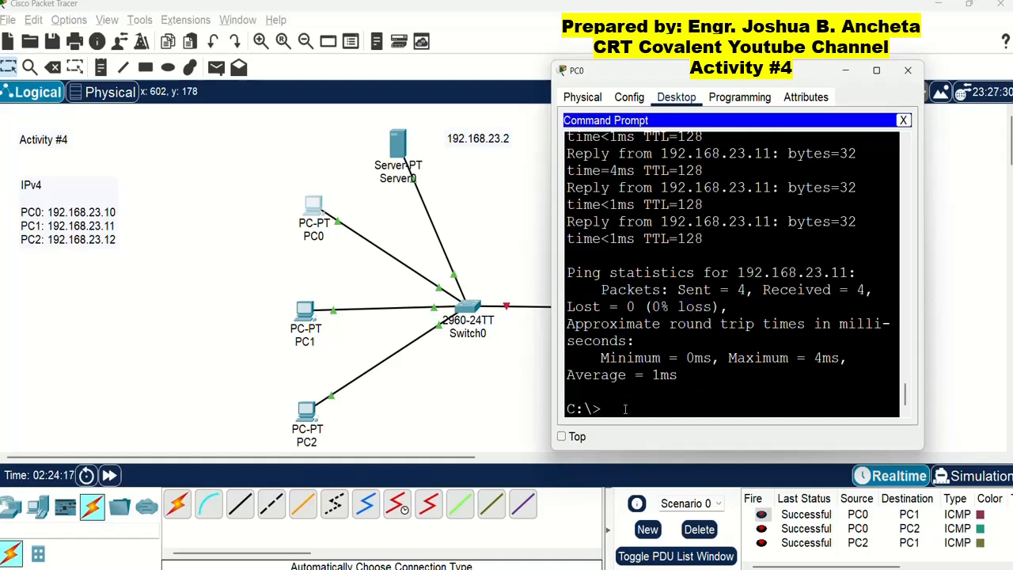
{"action": "type", "text": "ping 192.168.23.10"}
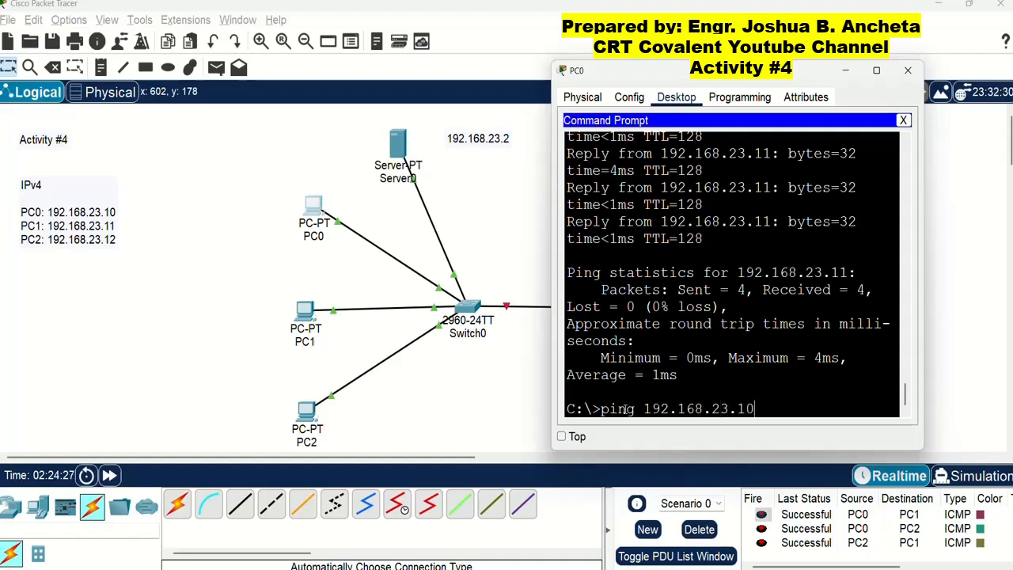
{"action": "key", "text": "Return"}
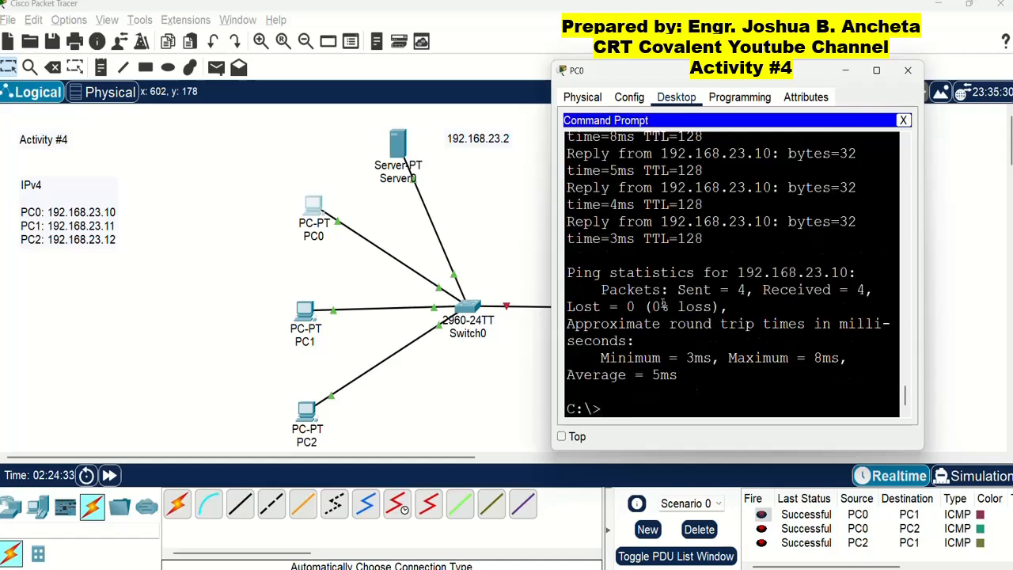
{"action": "left_click_drag", "start_coordinate": [650, 307], "coordinate": [713, 307]}
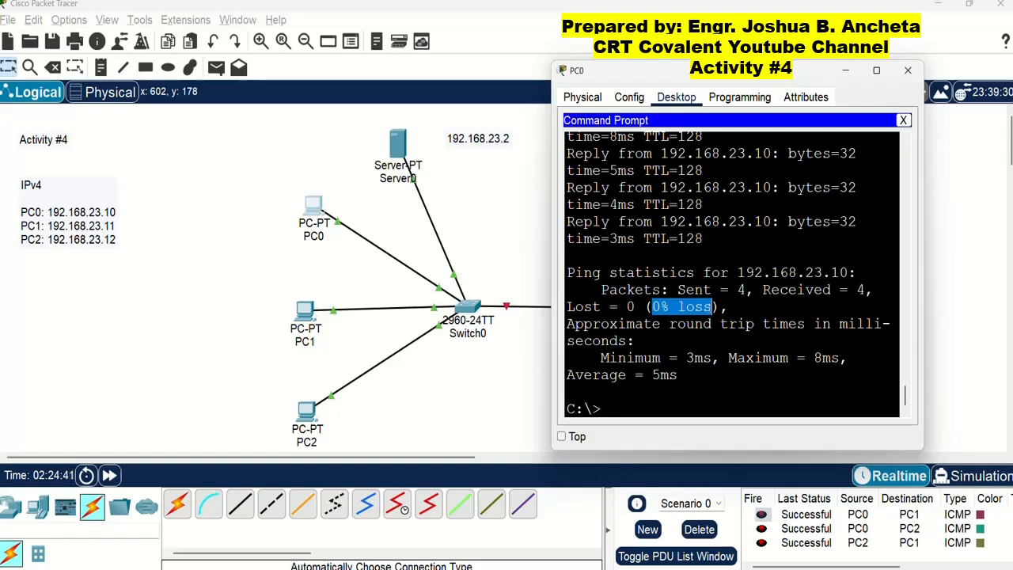
{"action": "left_click", "coordinate": [674, 404]}
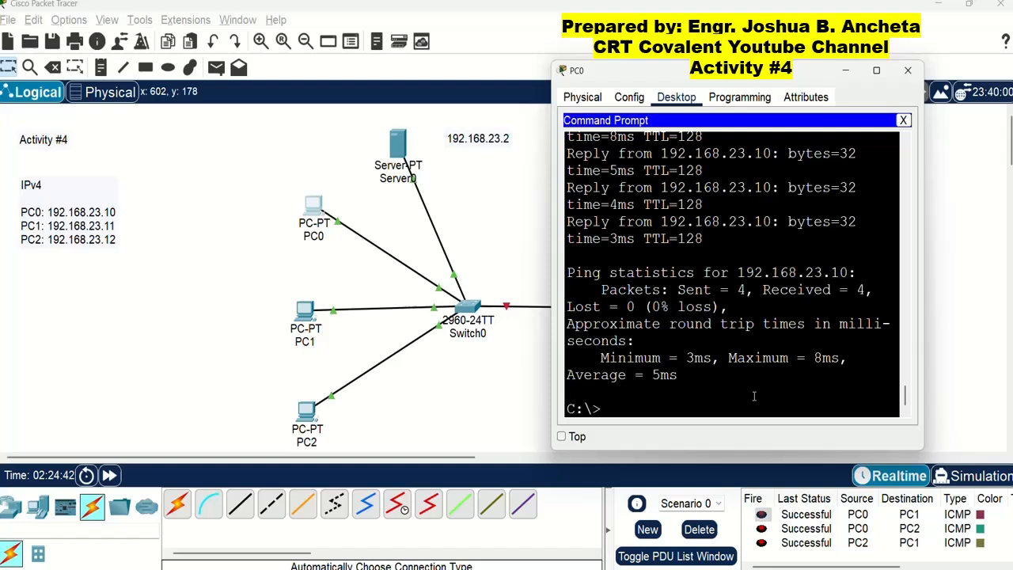
{"action": "left_click", "coordinate": [954, 416]}
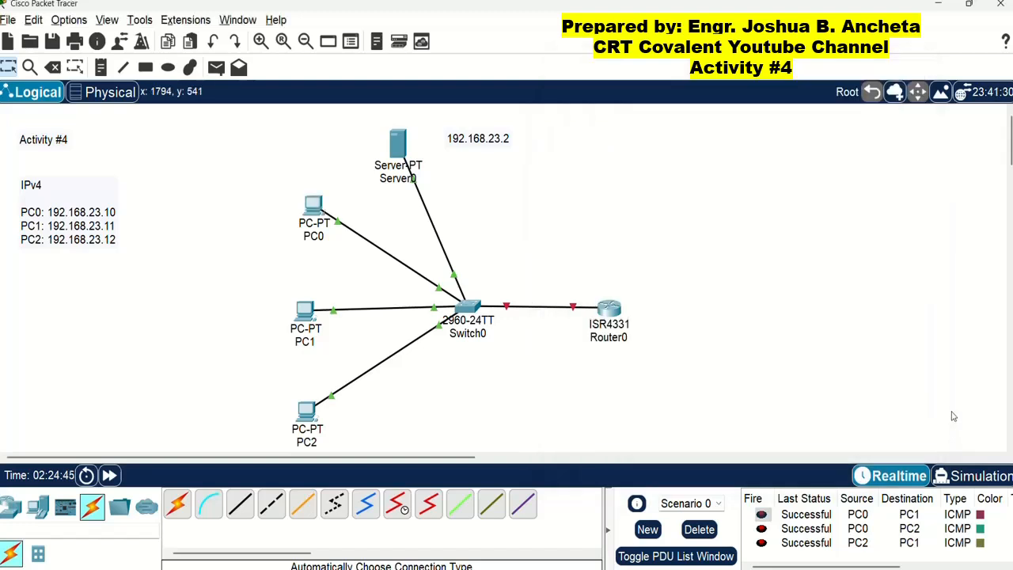